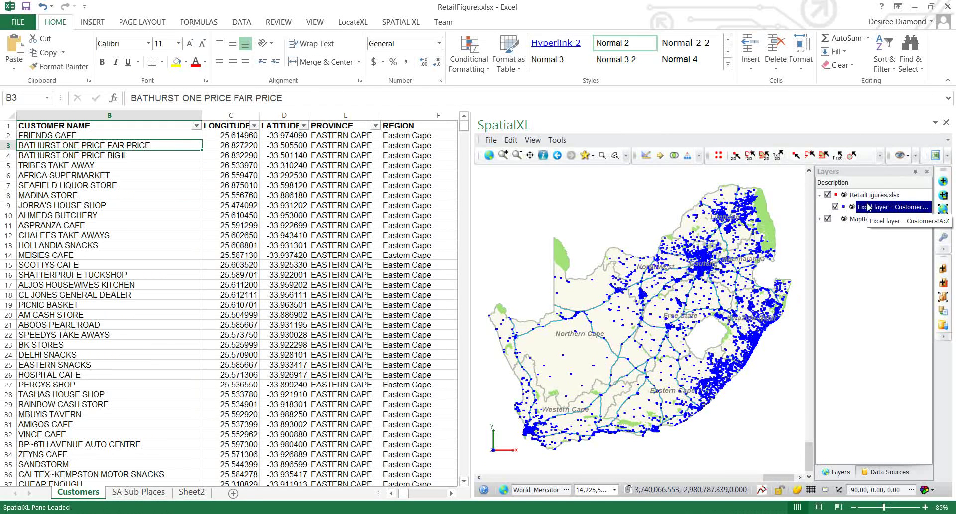
# Compute a Voronoi diagram from the customer layer with 'Draw Box around Area' kept on.
pyautogui.rightClick(870, 207)
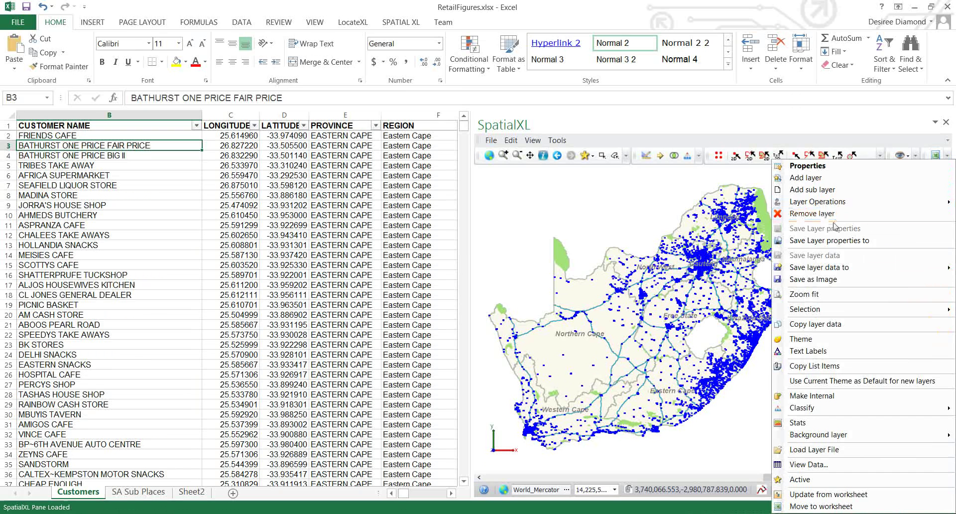
pyautogui.moveTo(830, 201)
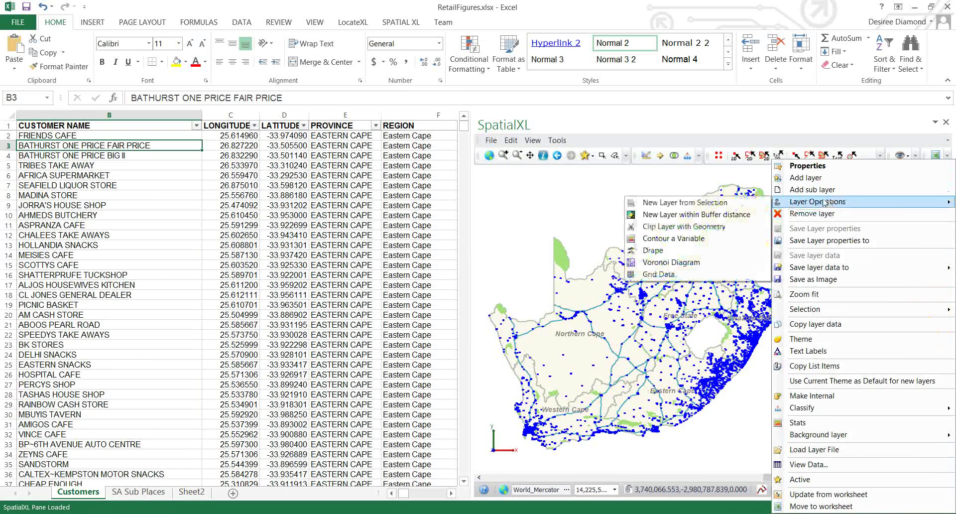
pyautogui.click(677, 263)
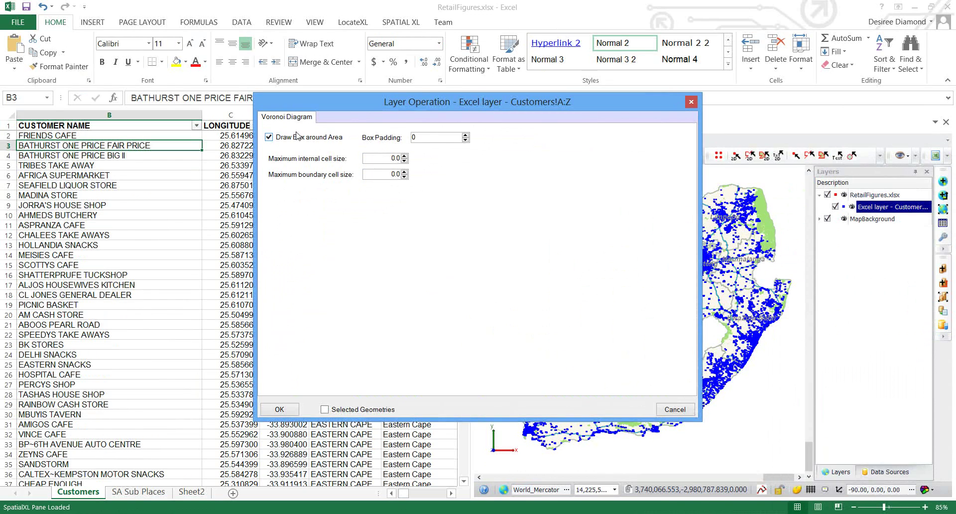
pyautogui.click(281, 409)
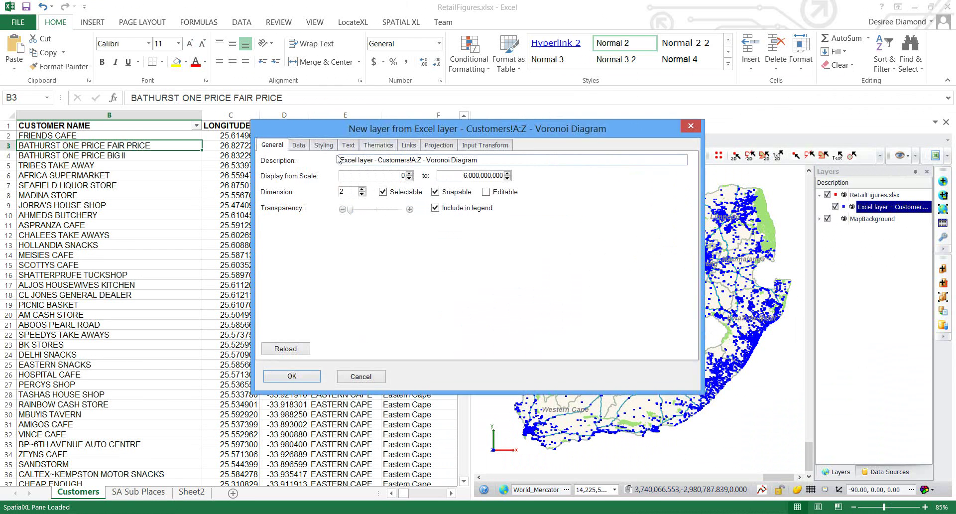
# Change the new layer's description to 'Voronoi with box'.
pyautogui.click(483, 160)
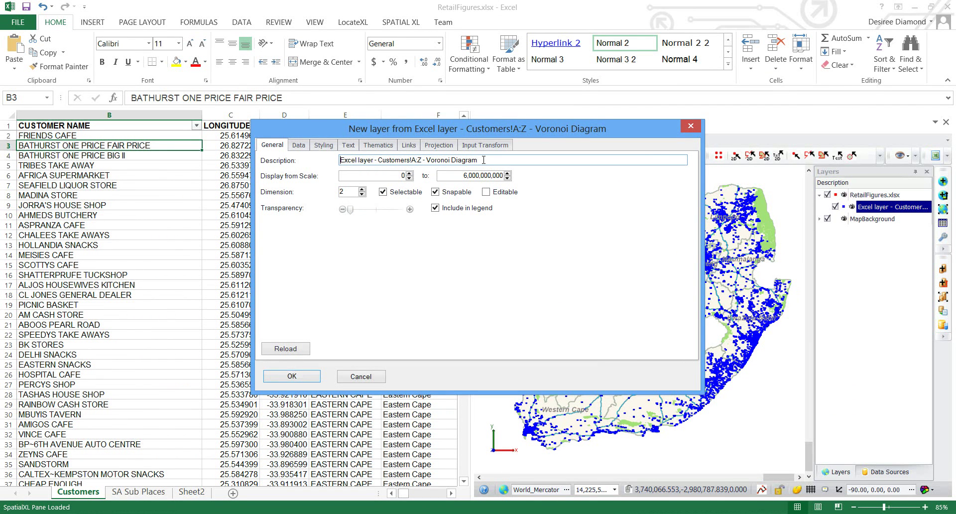
pyautogui.moveTo(484, 160); pyautogui.dragTo(254, 164)
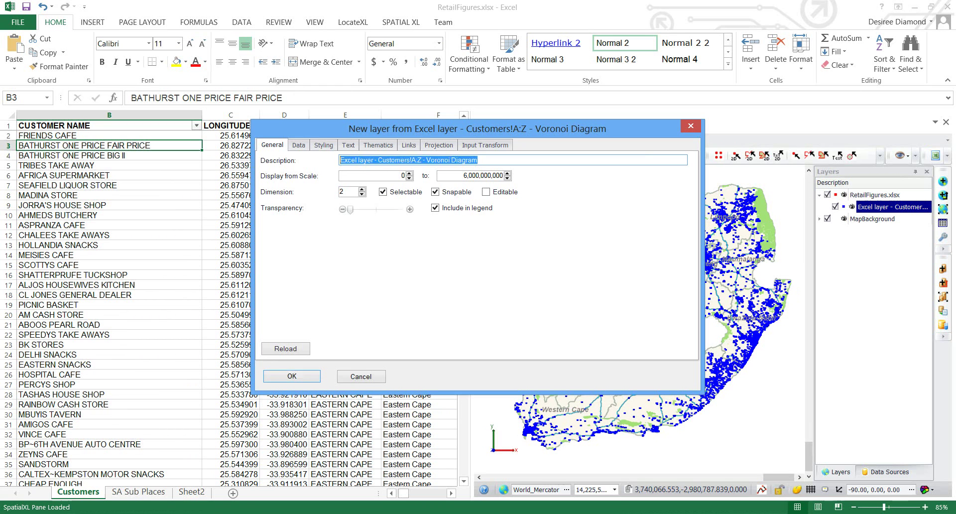
pyautogui.write('Voronoi with box')
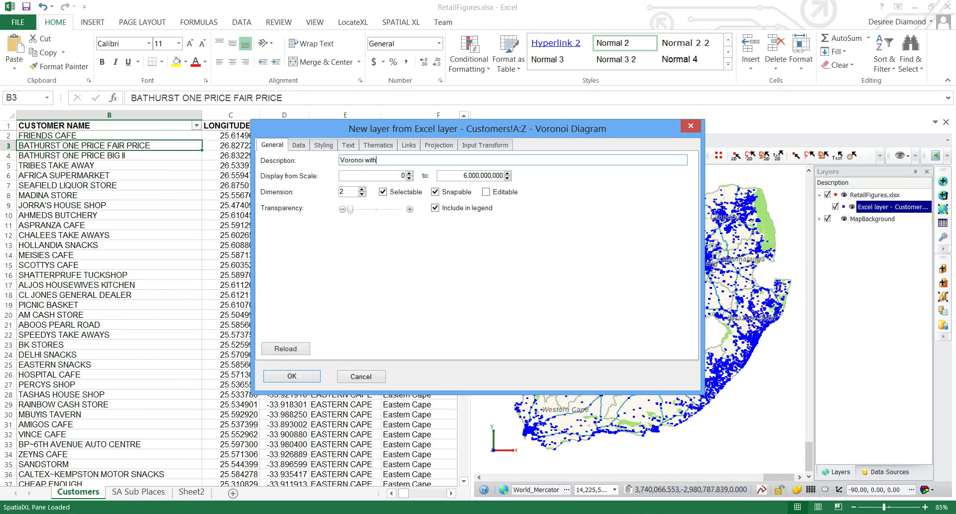
# Give the layer a 238,236,225 fill colour at 20% opacity.
pyautogui.click(299, 146)
pyautogui.click(323, 145)
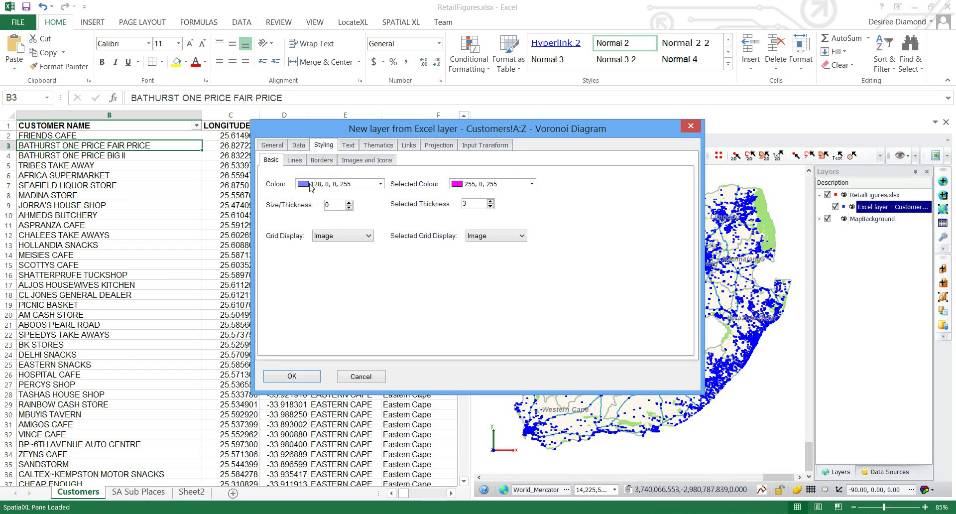
pyautogui.click(380, 184)
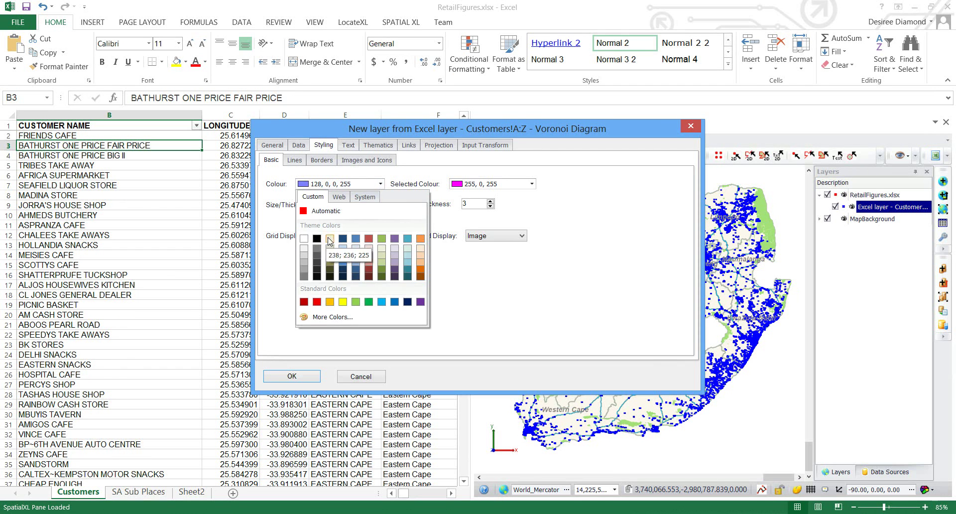
pyautogui.click(330, 240)
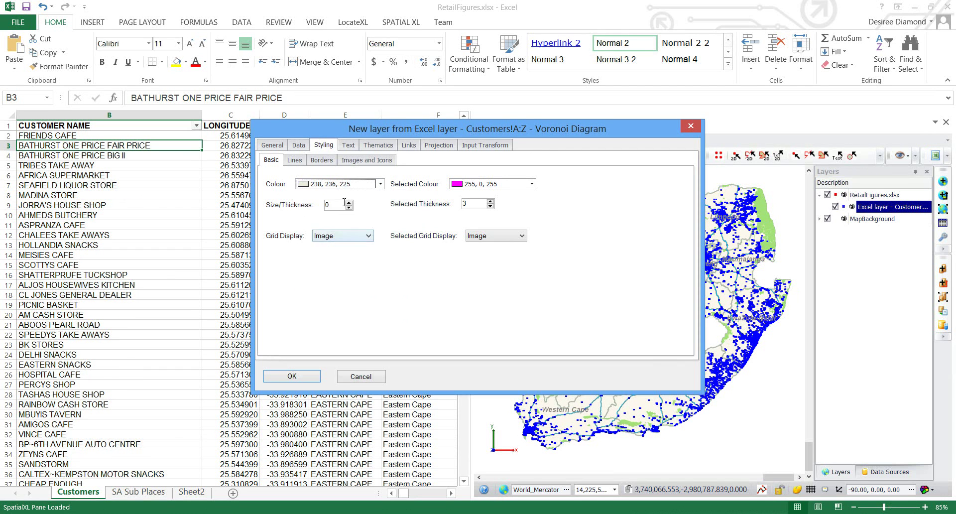
pyautogui.click(379, 184)
pyautogui.click(364, 316)
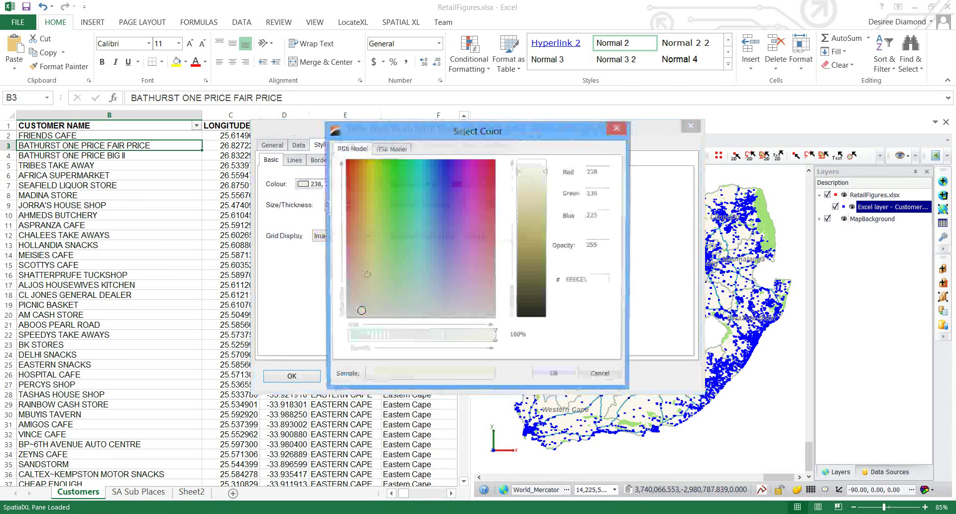
pyautogui.moveTo(435, 336); pyautogui.dragTo(378, 337)
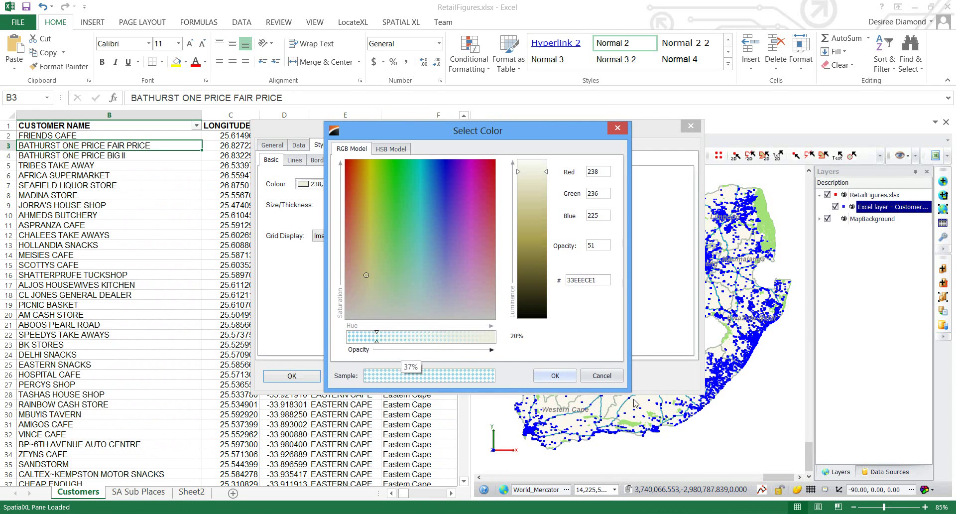
pyautogui.click(555, 376)
# Set black cell borders of thickness 1 and create the layer.
pyautogui.click(321, 161)
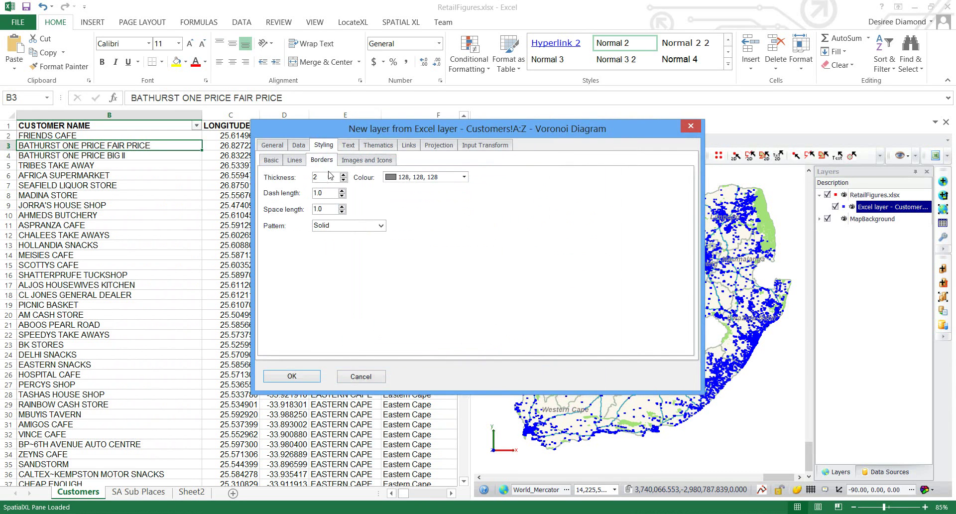
pyautogui.press('BackSpace')
pyautogui.write('1')
pyautogui.click(464, 177)
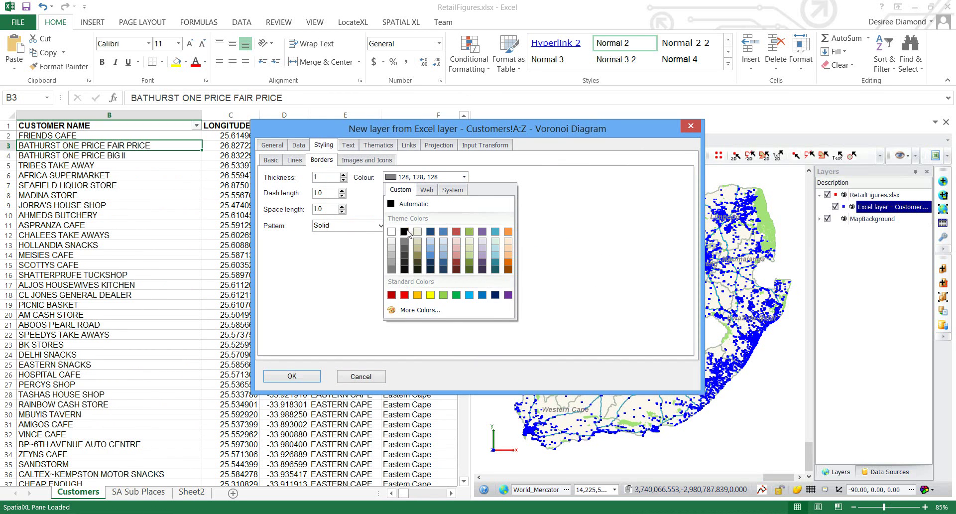
pyautogui.click(406, 233)
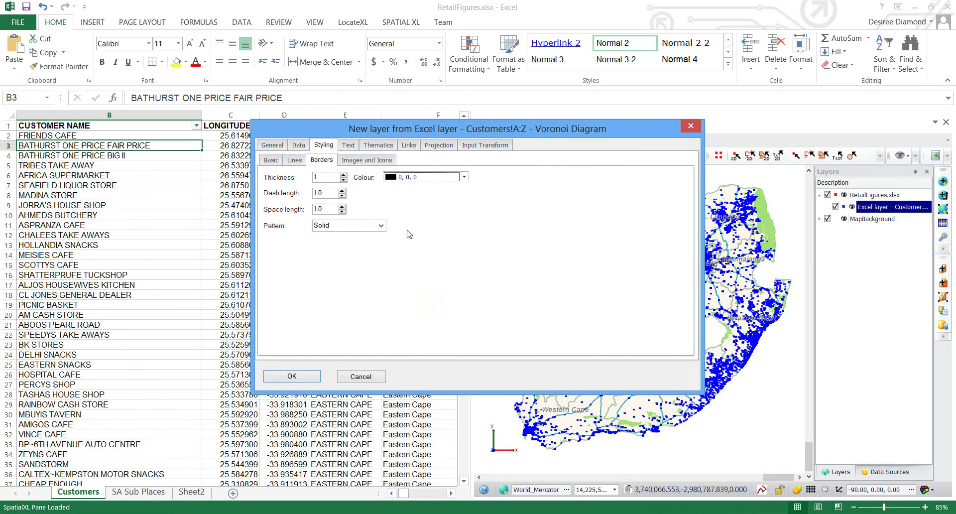
pyautogui.click(288, 376)
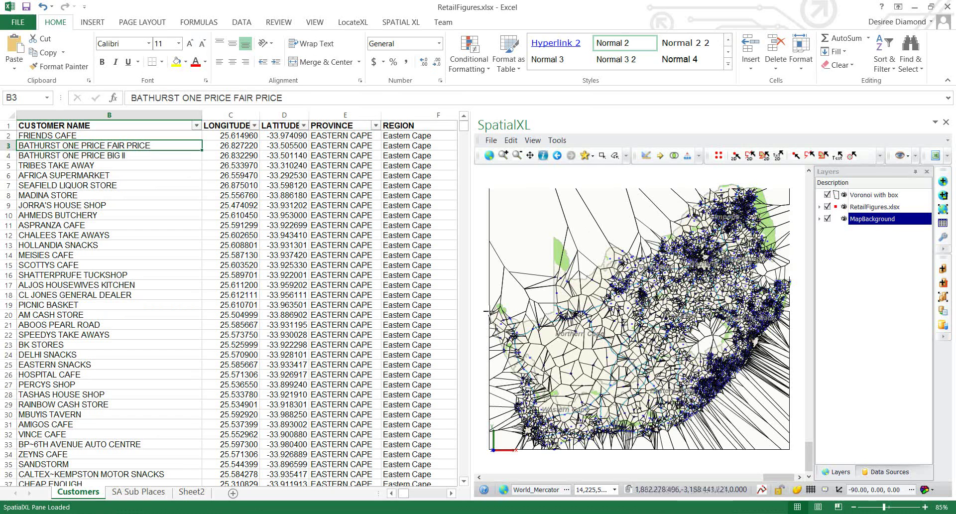
# Hide MapBackground, expand RetailFigures.xlsx, and zoom in to inspect the Voronoi cells around customers.
pyautogui.click(827, 219)
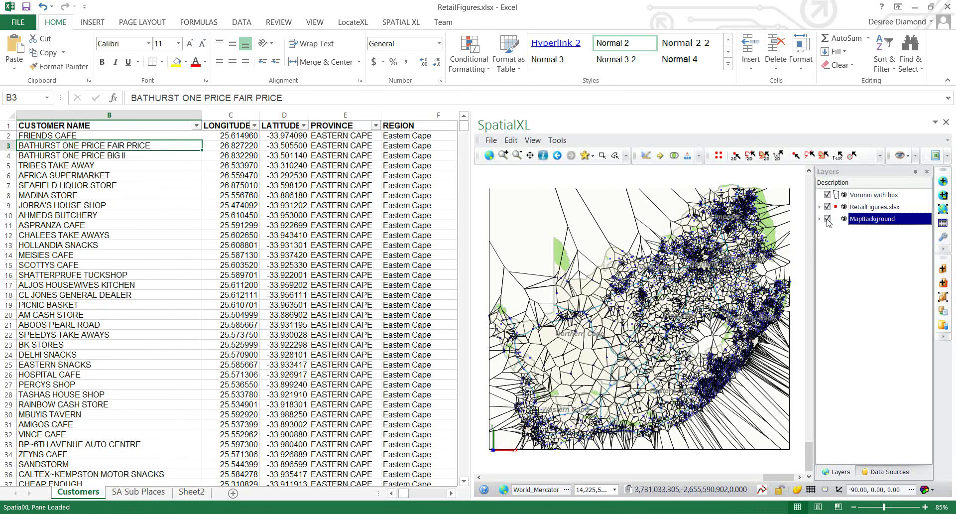
pyautogui.click(827, 220)
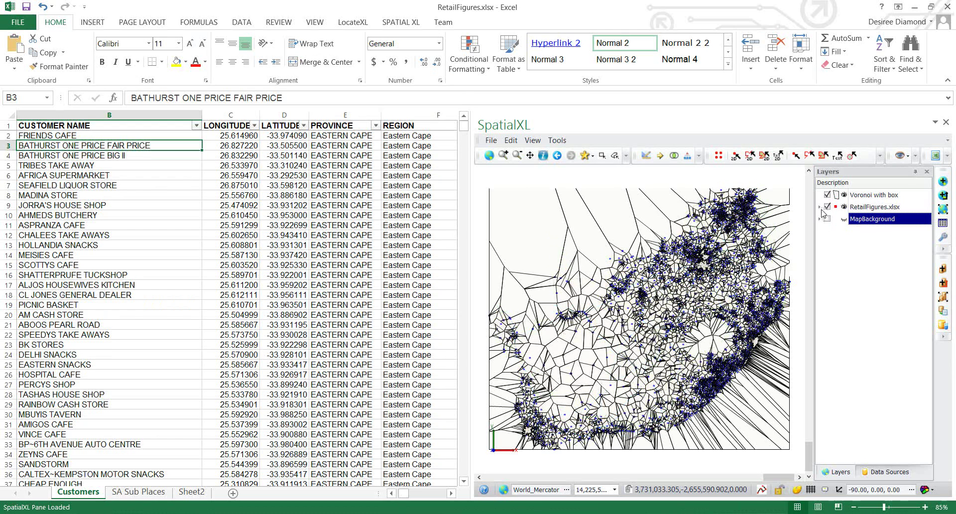
pyautogui.click(820, 207)
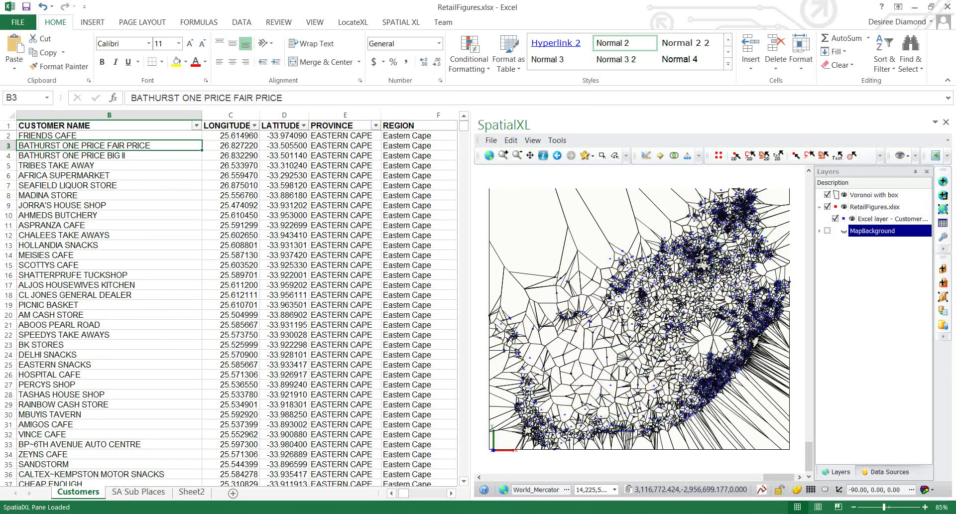
pyautogui.scroll(1, 702, 258)
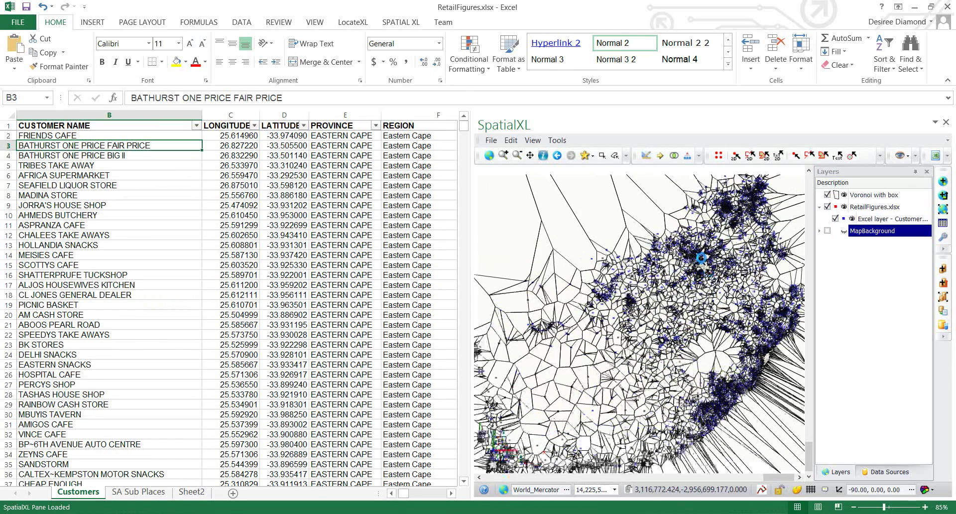
pyautogui.scroll(3, 701, 258)
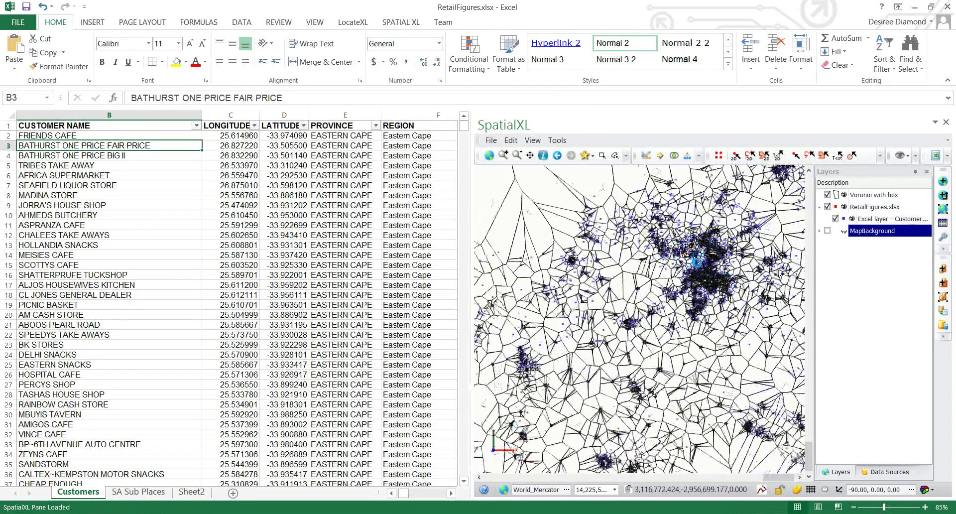
pyautogui.scroll(3, 698, 258)
pyautogui.scroll(4, 695, 265)
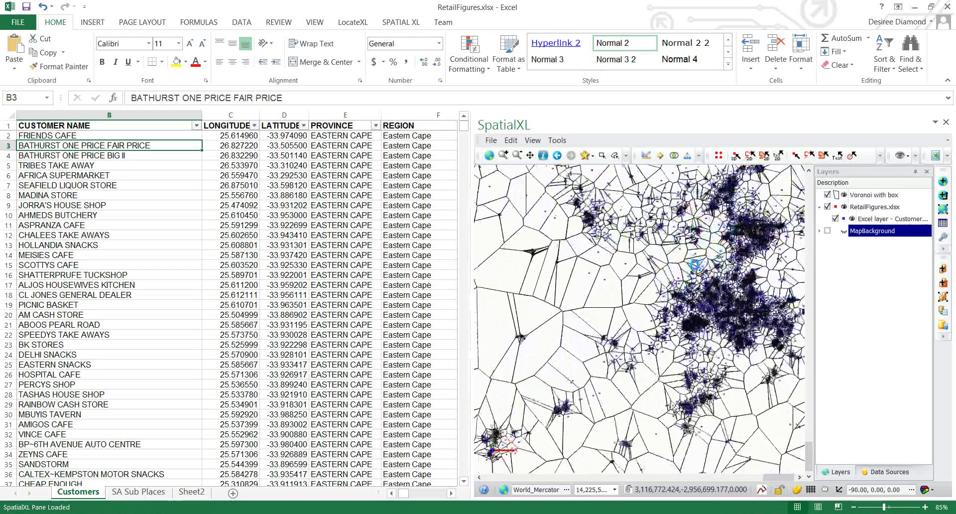
pyautogui.scroll(5, 703, 305)
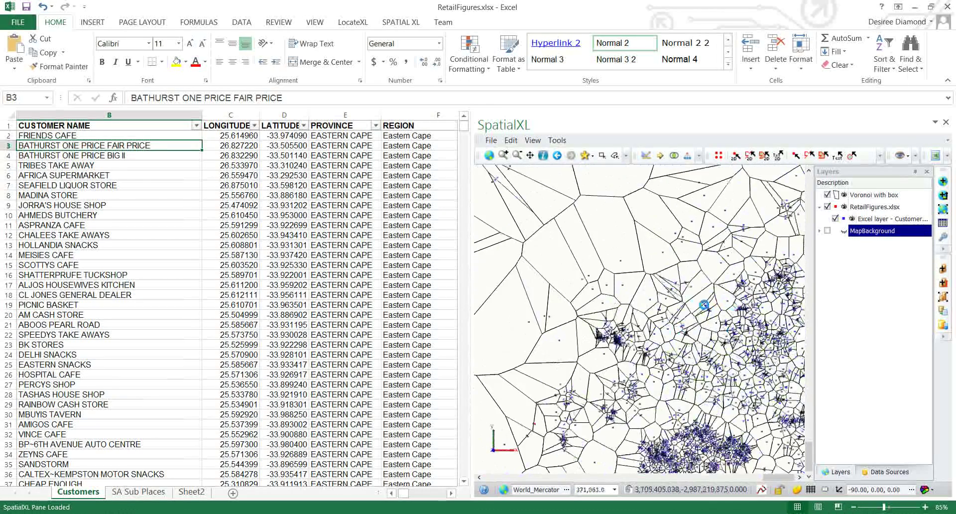
pyautogui.scroll(5, 731, 267)
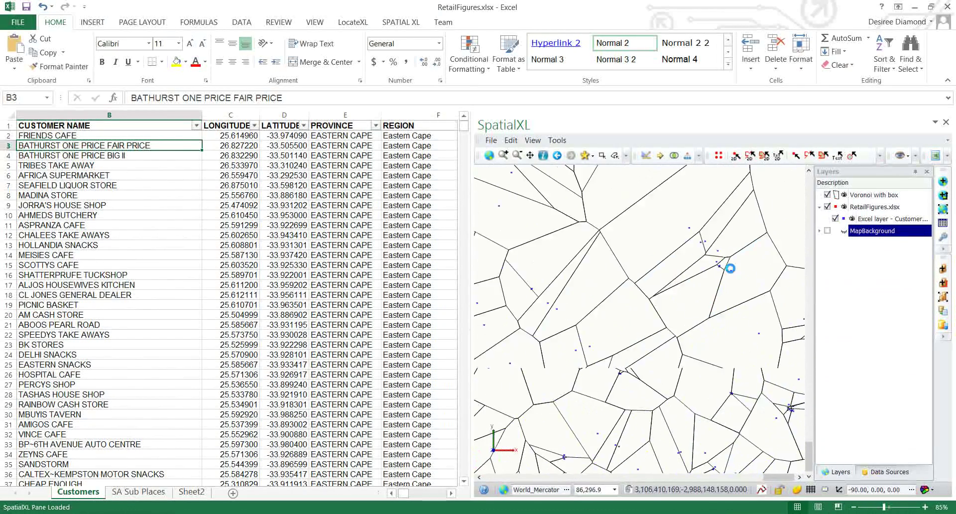
pyautogui.scroll(-6, 733, 268)
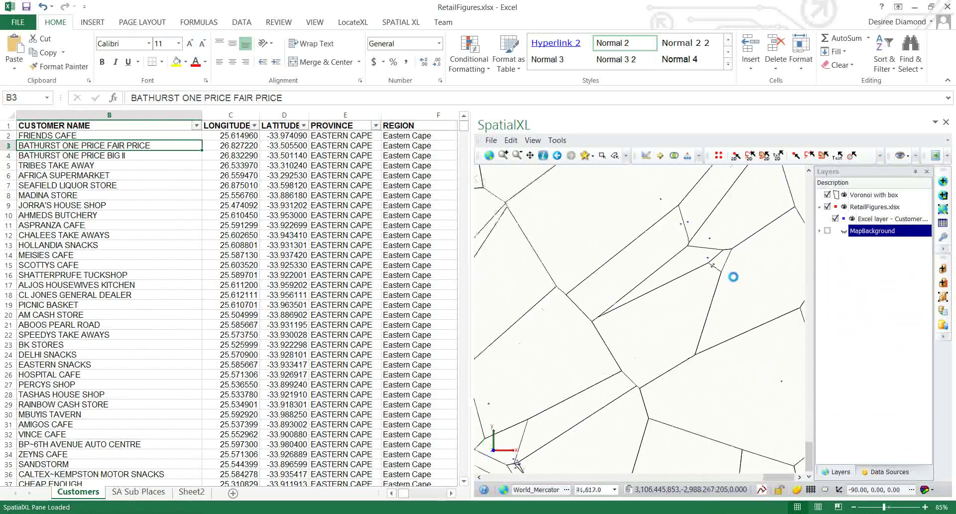
pyautogui.scroll(-2, 731, 279)
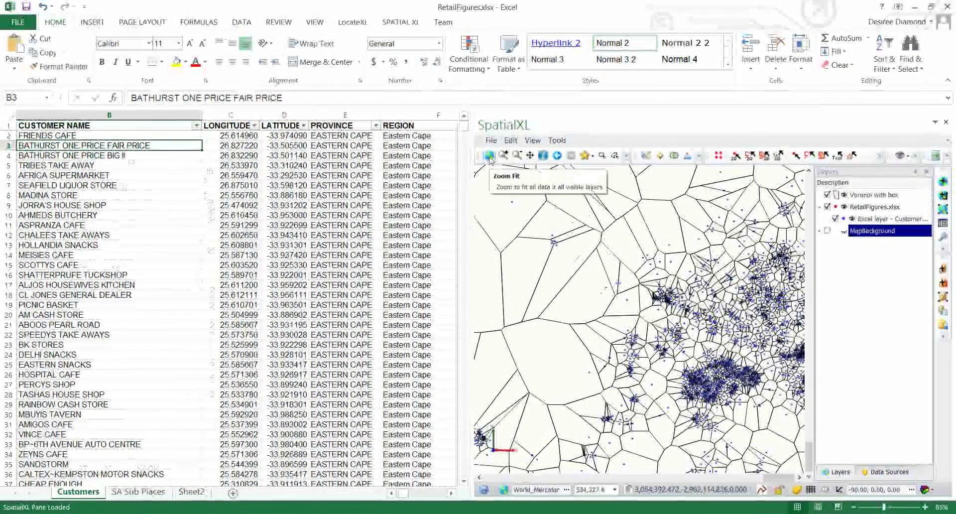
# Colour the Voronoi with box cells by TOTAL VOLUME in five Best Fill ranges, green to red.
pyautogui.click(489, 156)
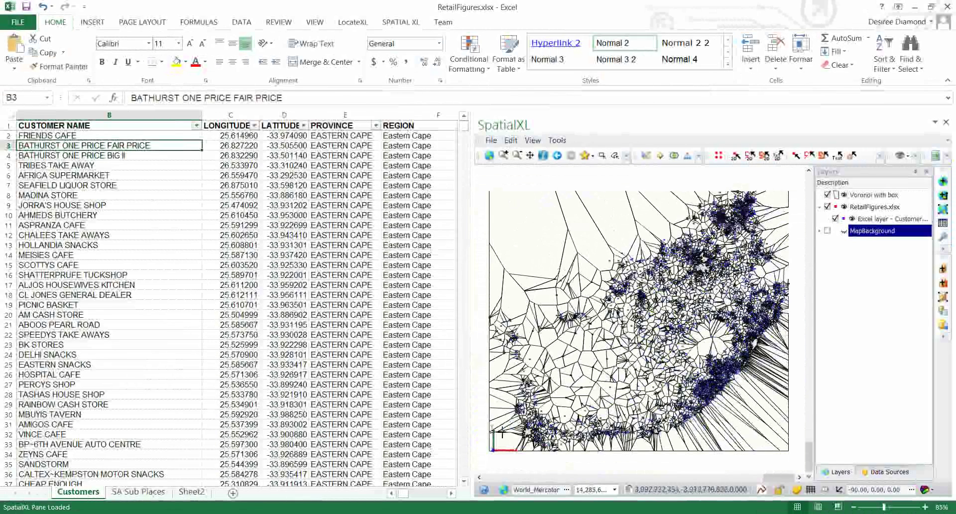
pyautogui.click(866, 195)
pyautogui.rightClick(868, 197)
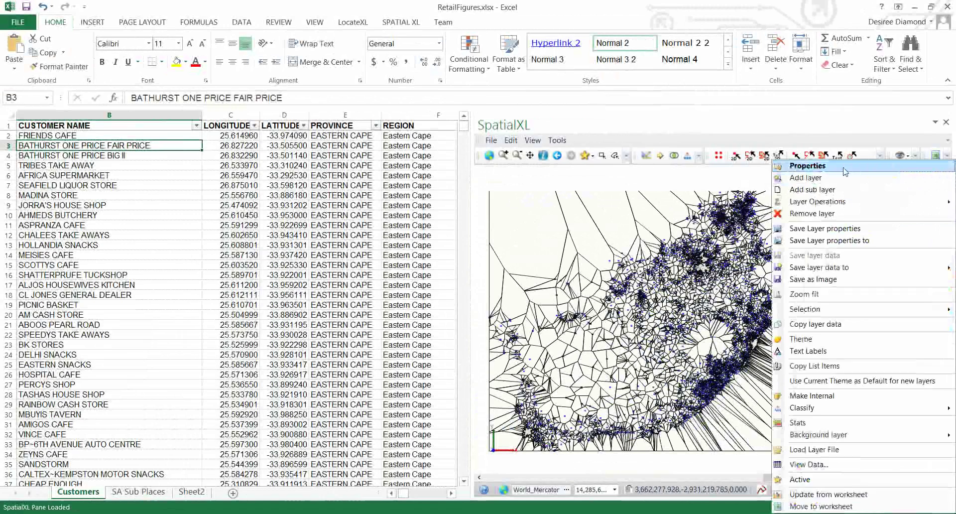
pyautogui.click(848, 177)
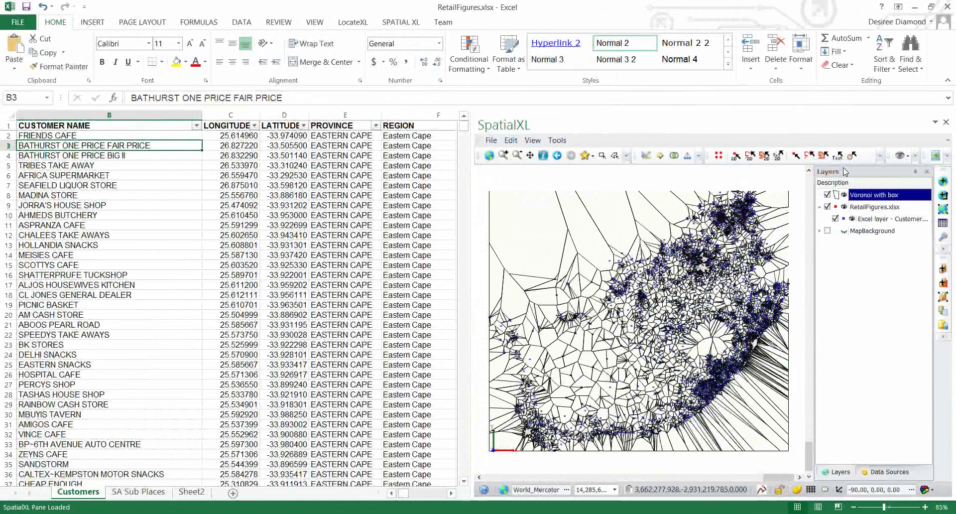
pyautogui.click(378, 145)
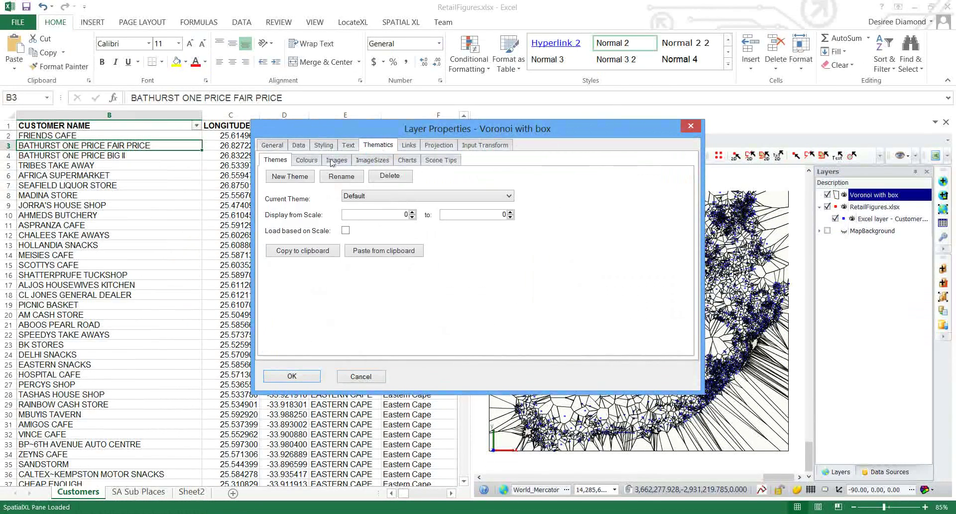
pyautogui.click(306, 160)
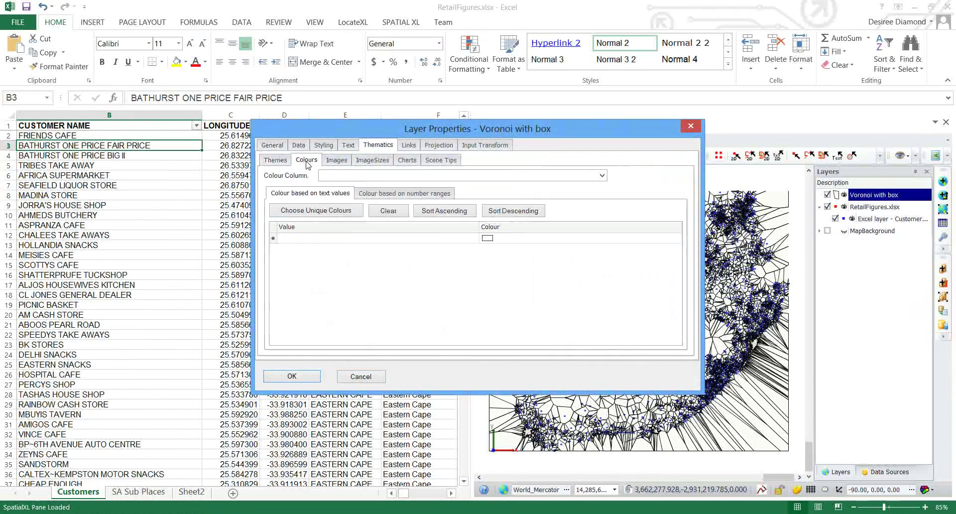
pyautogui.click(601, 175)
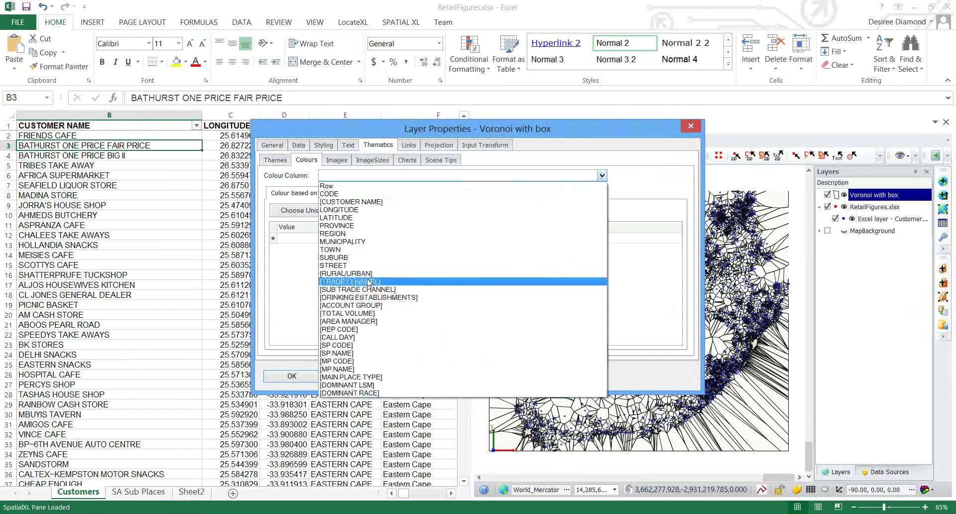
pyautogui.click(360, 314)
pyautogui.click(416, 194)
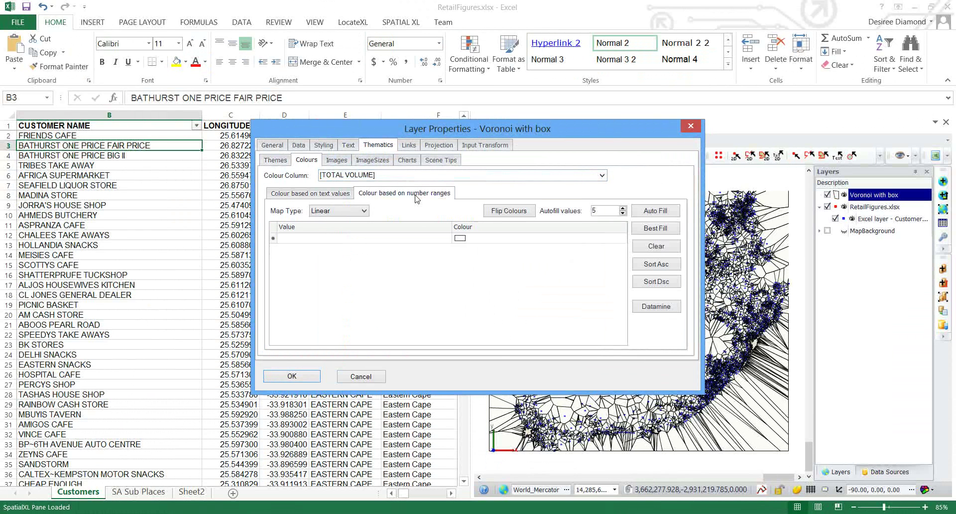
pyautogui.click(641, 232)
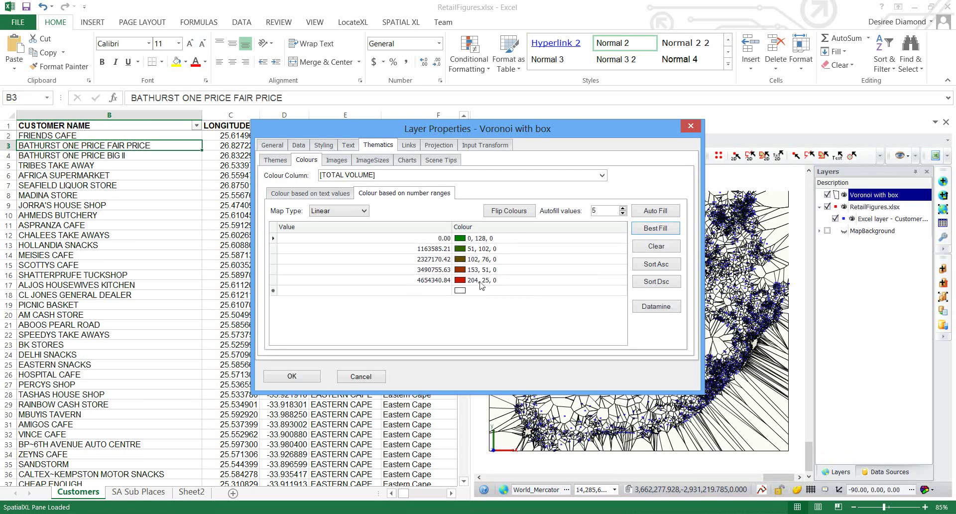
pyautogui.click(293, 377)
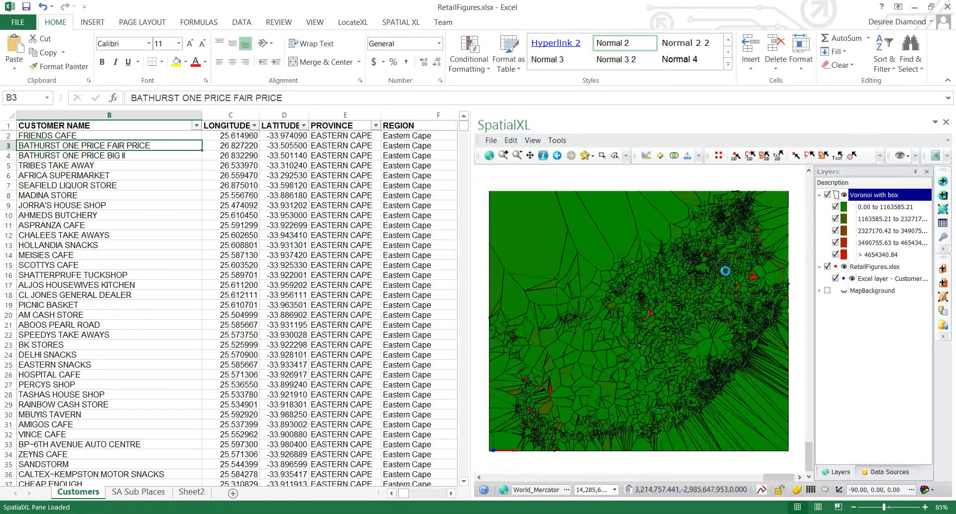
pyautogui.scroll(1, 728, 268)
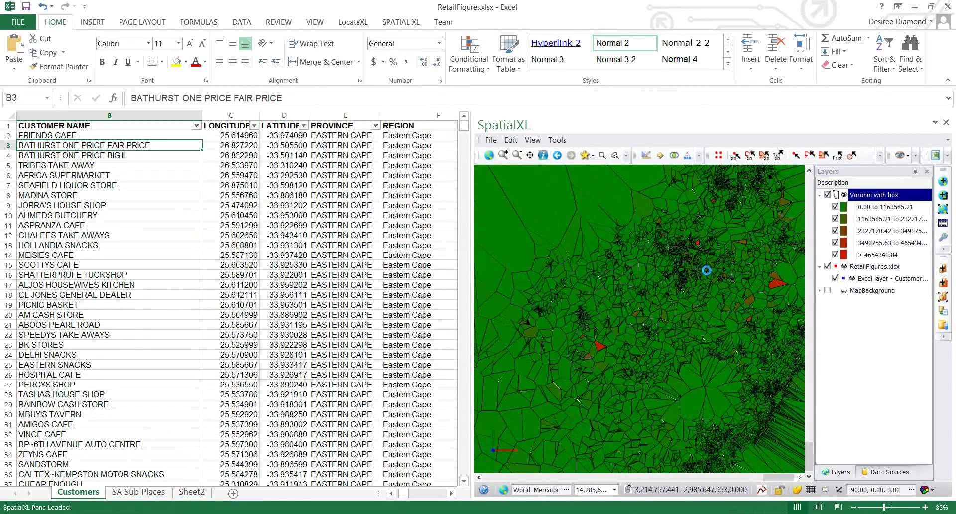
pyautogui.scroll(2, 707, 273)
pyautogui.scroll(3, 674, 259)
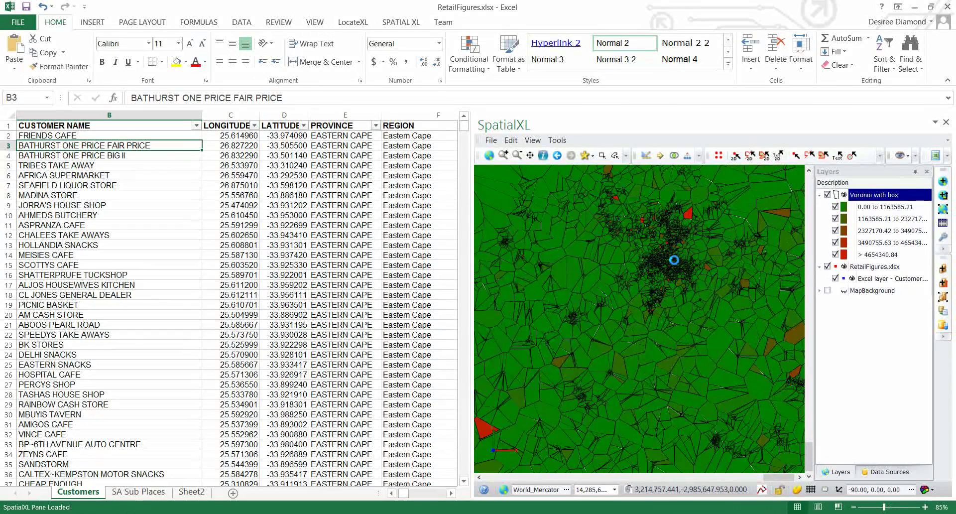
pyautogui.scroll(3, 673, 262)
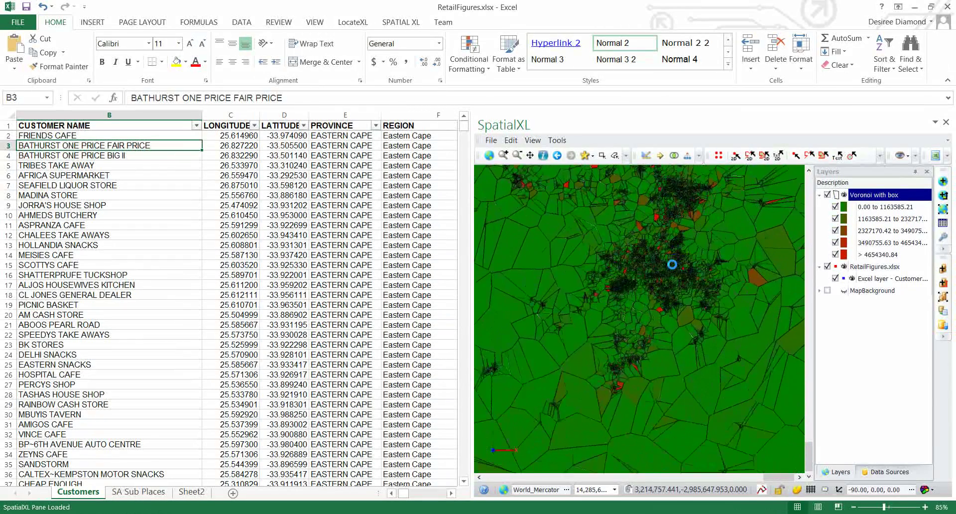
pyautogui.scroll(3, 672, 264)
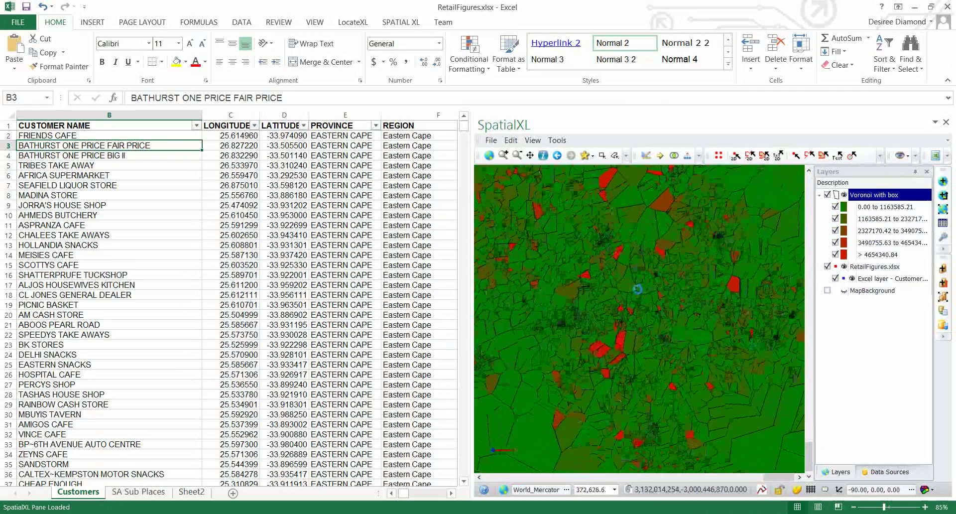
# Zoom out to all of South Africa, then hide and collapse the Voronoi with box layer.
pyautogui.click(490, 155)
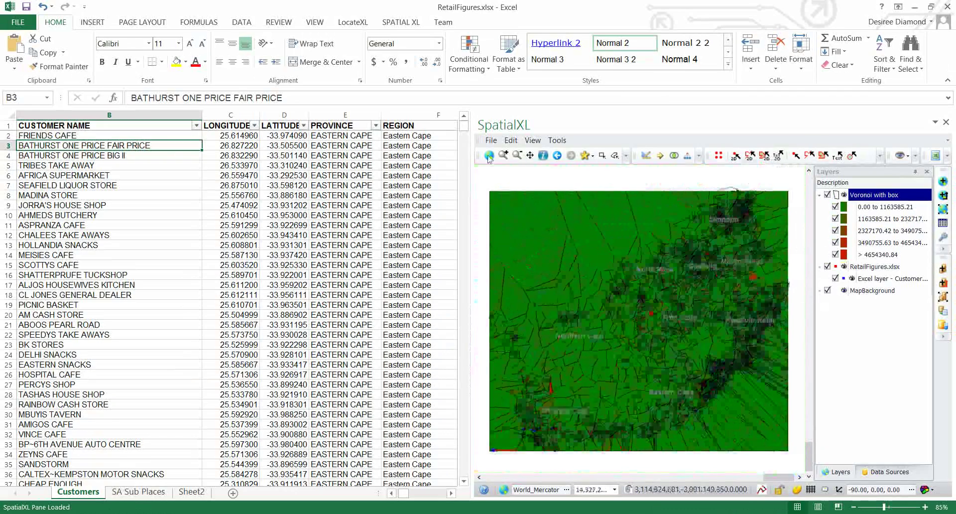
pyautogui.click(827, 195)
pyautogui.click(819, 195)
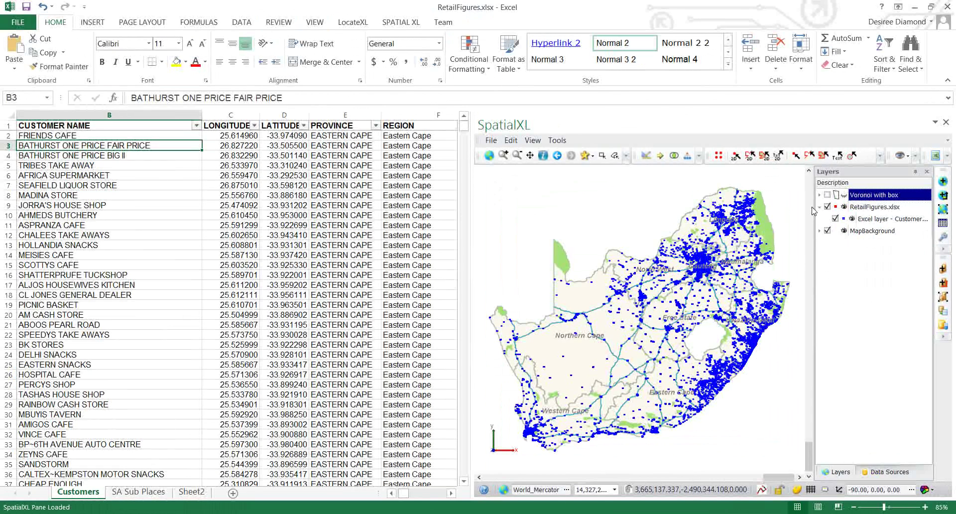
# Compute a Voronoi diagram of the customer points with 'Draw Box around Area' turned off.
pyautogui.click(868, 219)
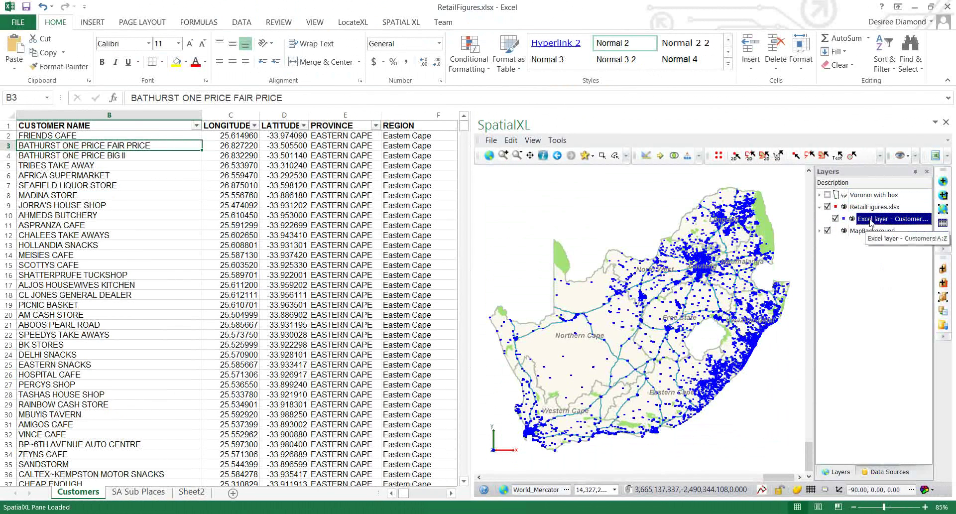
pyautogui.rightClick(871, 222)
pyautogui.moveTo(852, 201)
pyautogui.click(671, 262)
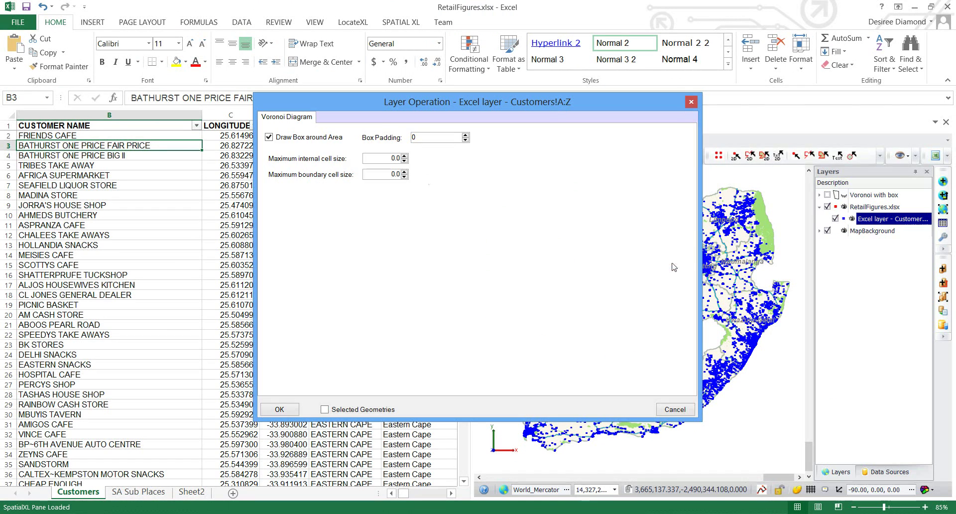
pyautogui.click(276, 137)
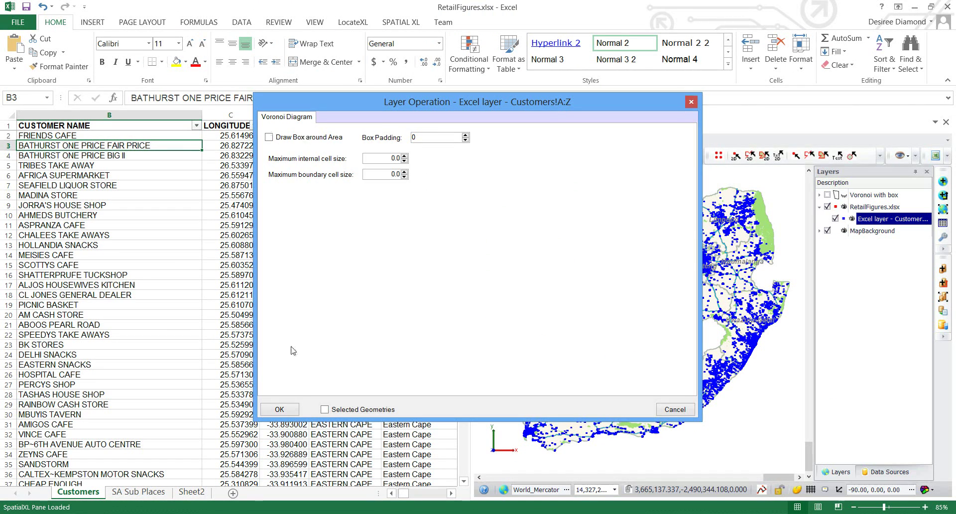
pyautogui.click(283, 409)
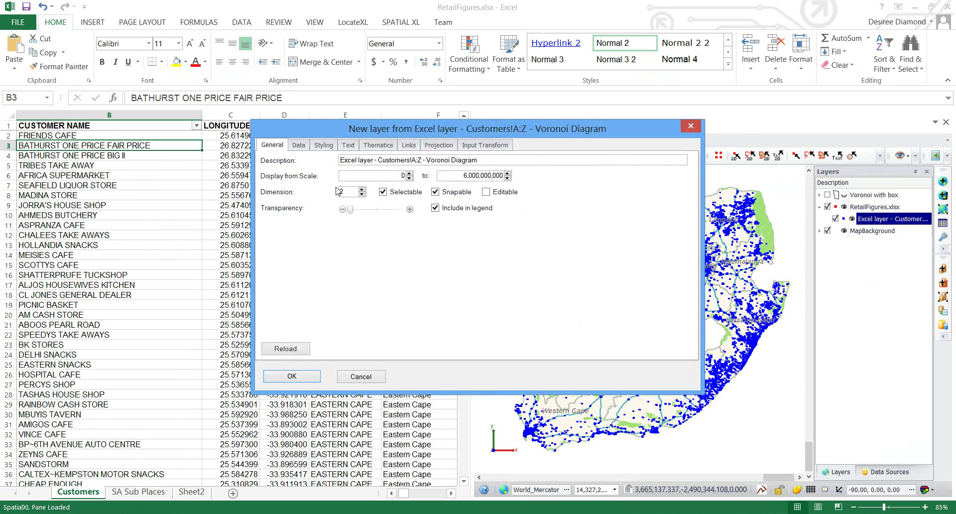
# Name the layer 'Voronoi no box' and give it a 238,236,225 fill at opacity 60.
pyautogui.moveTo(478, 160); pyautogui.dragTo(281, 152)
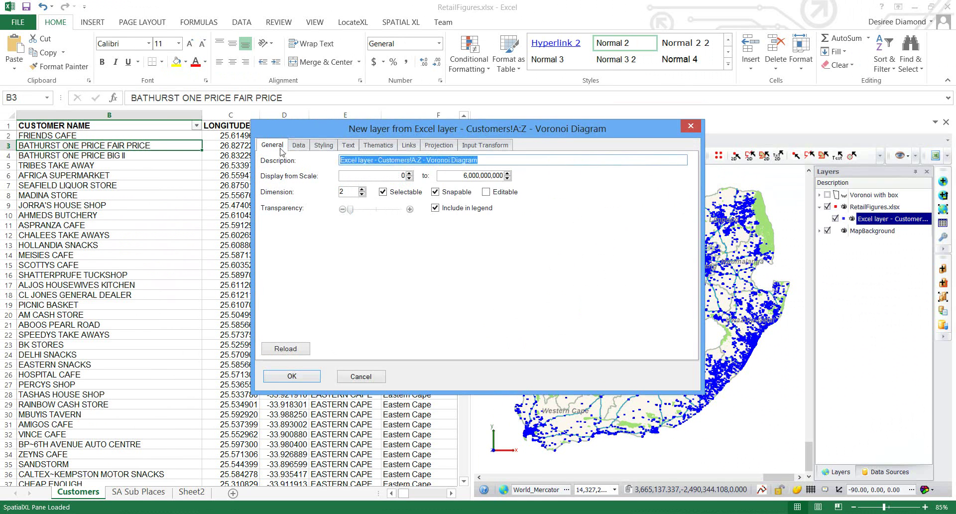
pyautogui.write('Voro')
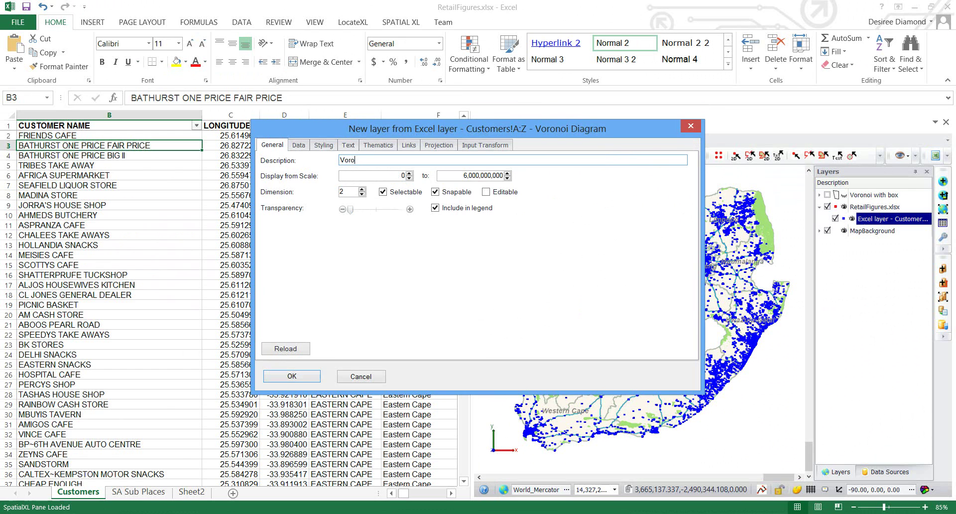
pyautogui.write('noi no box')
pyautogui.click(300, 148)
pyautogui.click(323, 145)
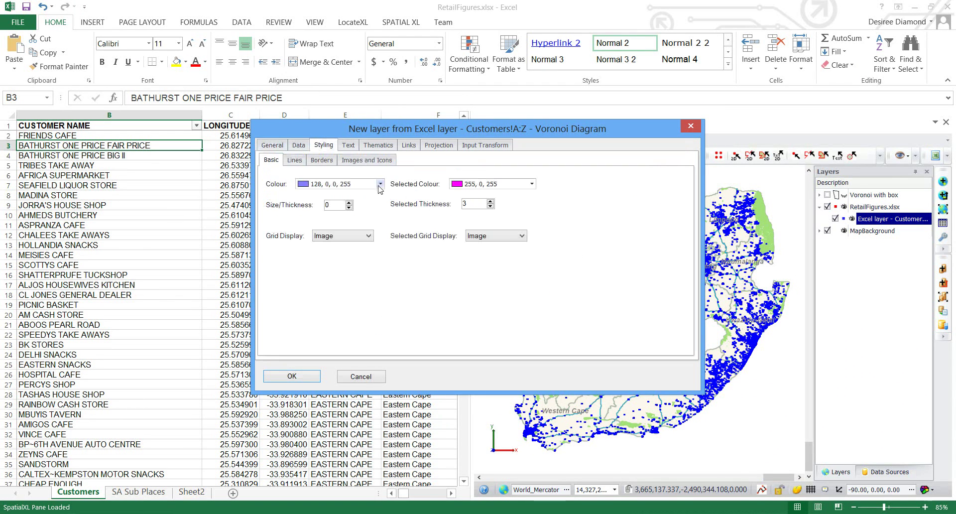
pyautogui.click(379, 187)
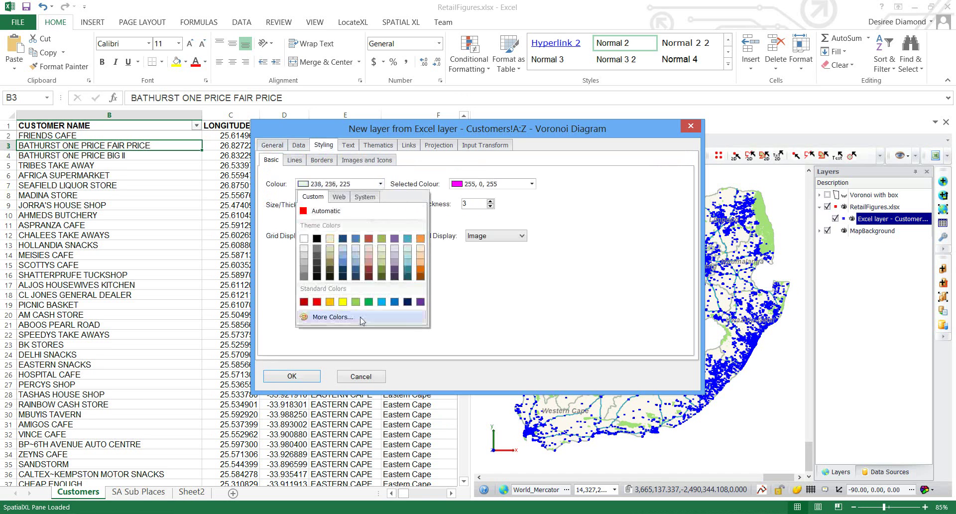
pyautogui.click(366, 314)
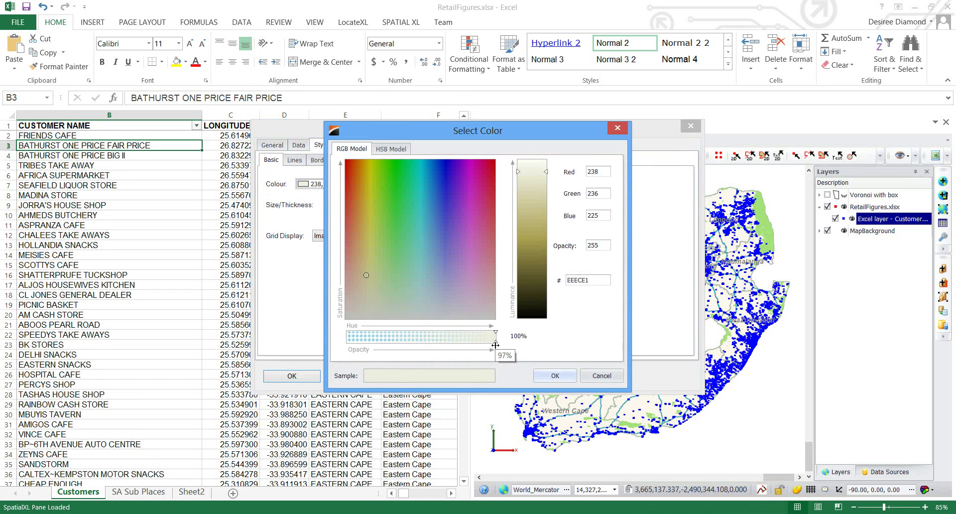
pyautogui.moveTo(495, 345); pyautogui.dragTo(381, 343)
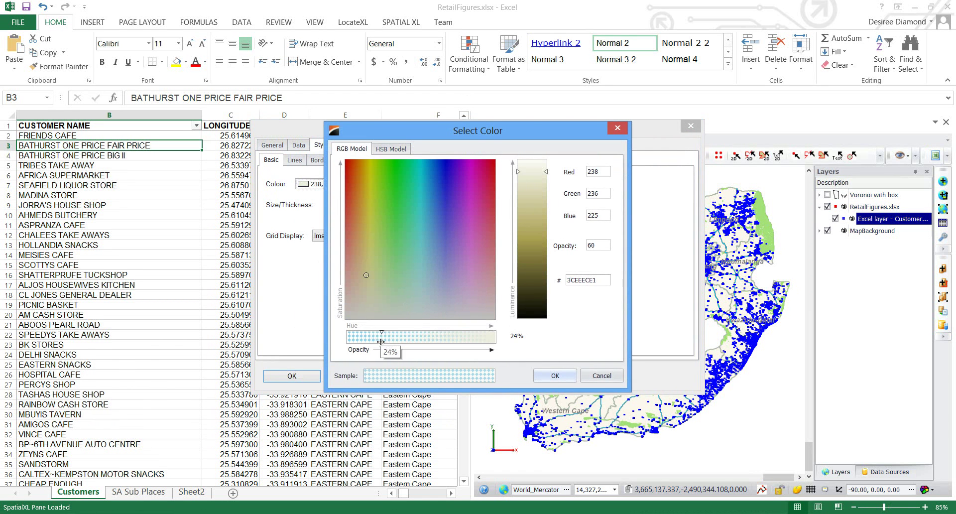
pyautogui.click(557, 378)
# Set grey 127,127,127 cell borders of thickness 1 and create the layer.
pyautogui.click(329, 160)
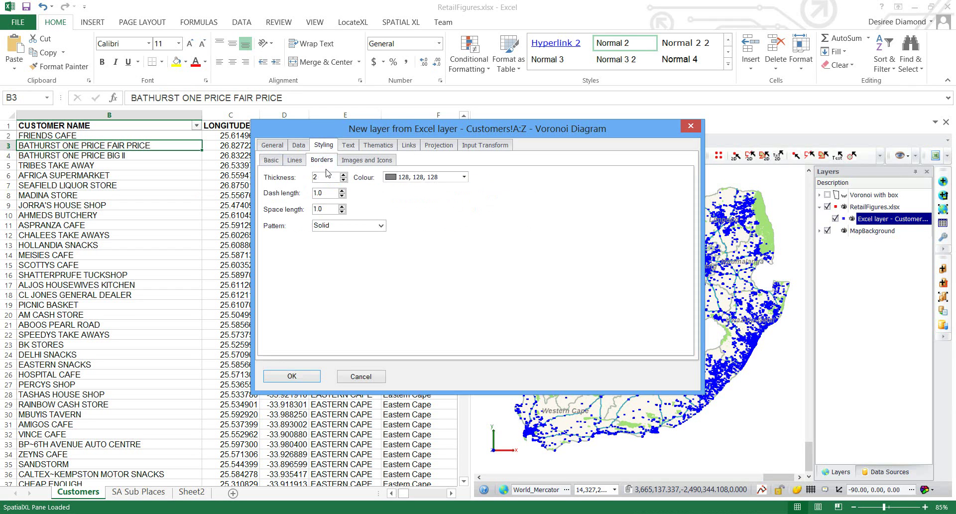
pyautogui.moveTo(310, 178); pyautogui.dragTo(333, 178)
pyautogui.write('1')
pyautogui.click(464, 177)
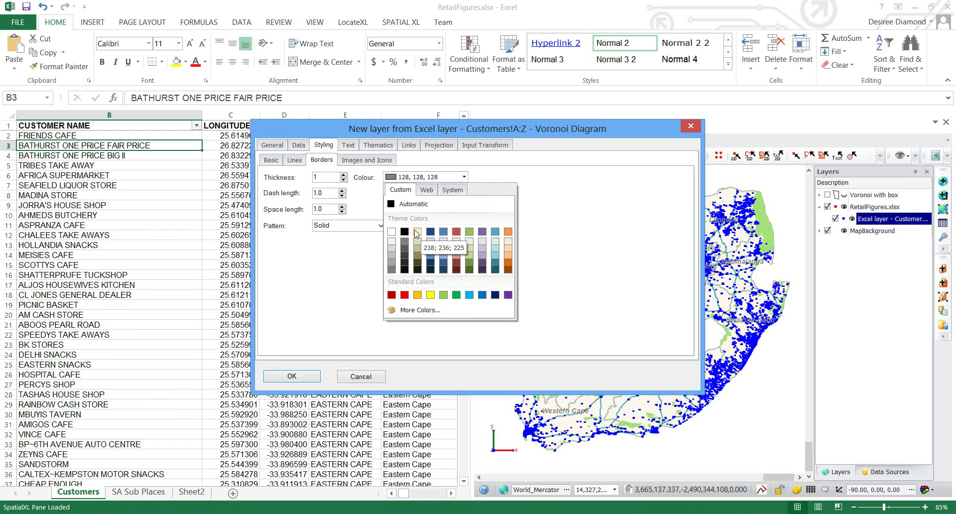
pyautogui.click(404, 243)
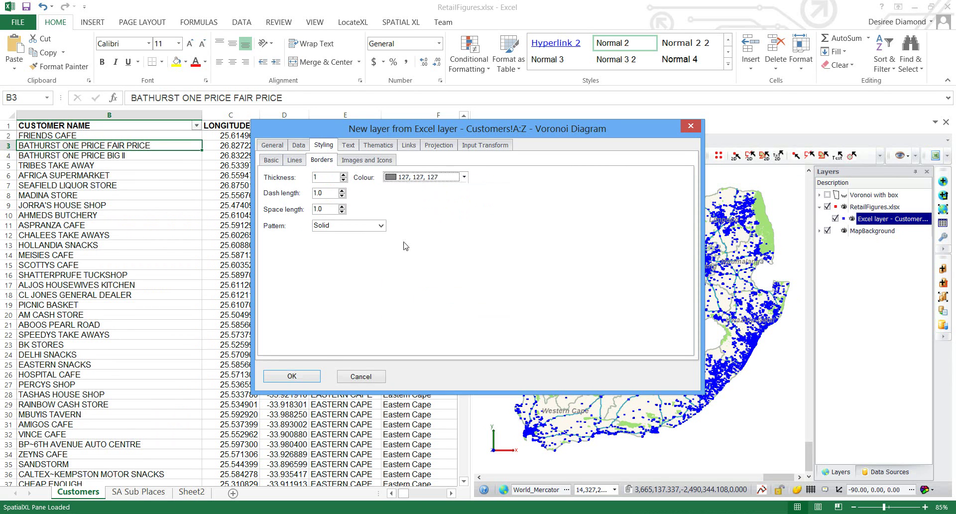
pyautogui.click(287, 377)
# Shade the Voronoi no box cells by DOMINANT LSM in five Best Fill ranges from 0 to 10.
pyautogui.click(864, 198)
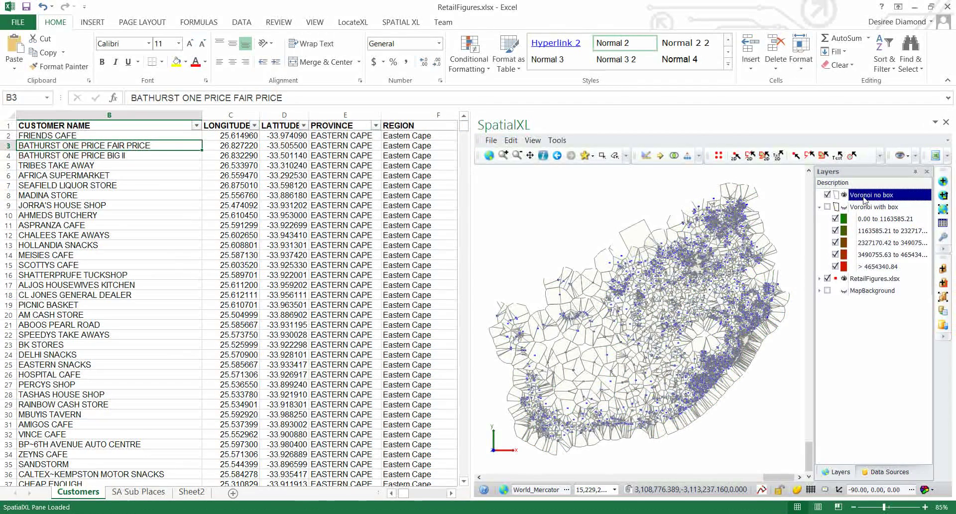
pyautogui.rightClick(864, 199)
pyautogui.click(841, 169)
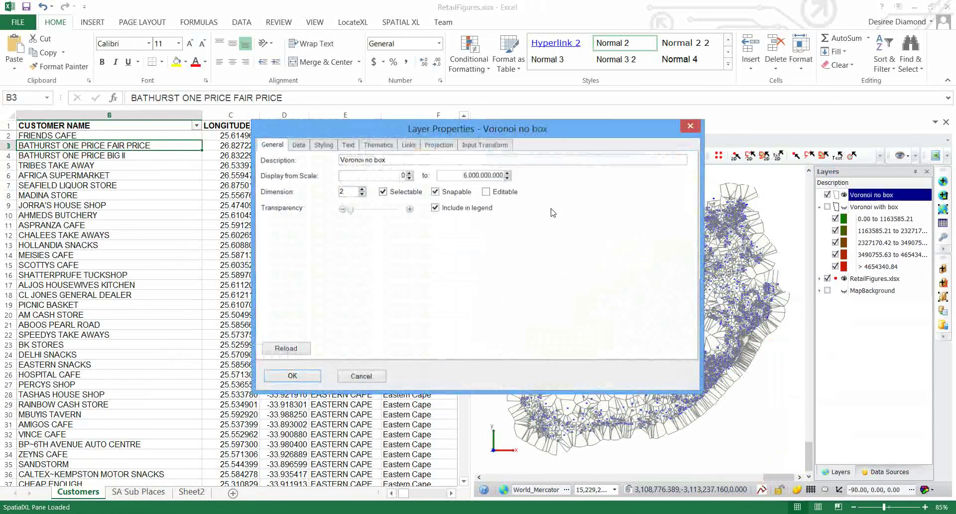
pyautogui.click(369, 147)
pyautogui.click(306, 160)
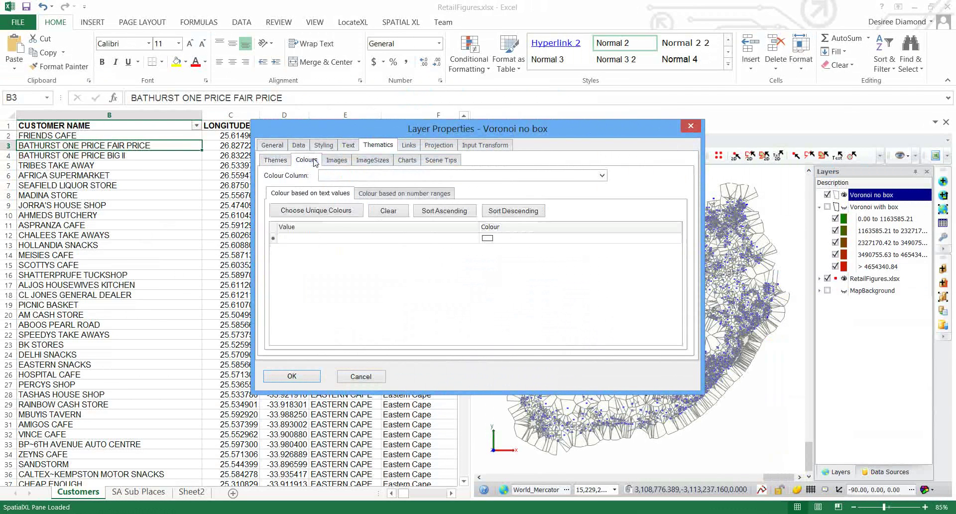
pyautogui.click(602, 176)
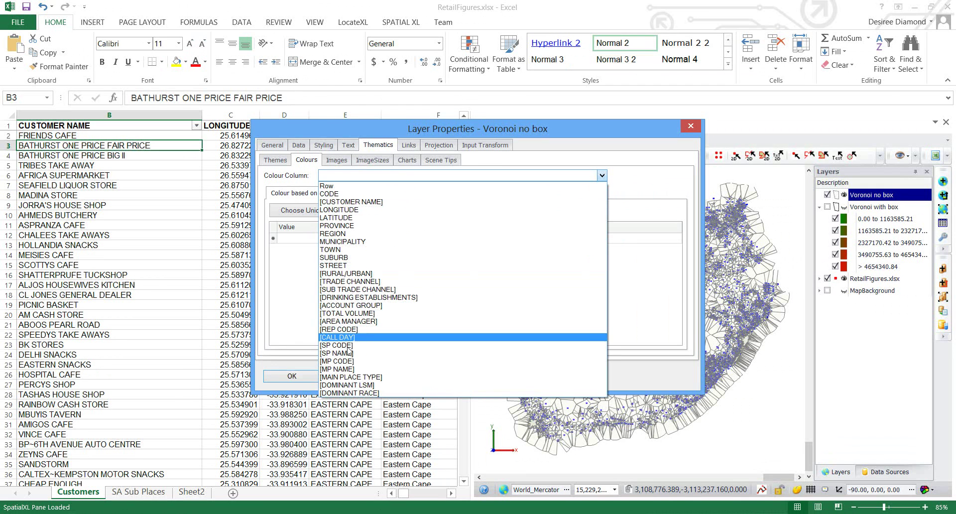
pyautogui.click(347, 385)
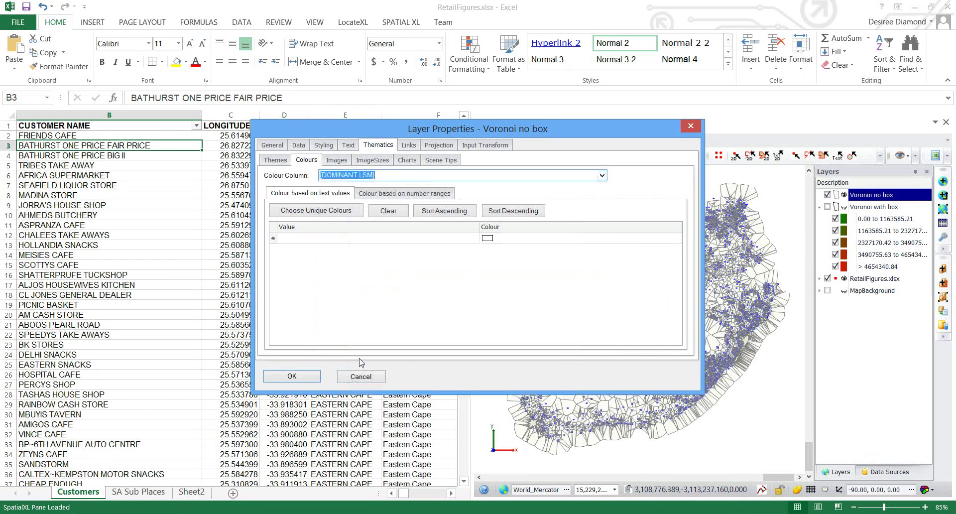
pyautogui.click(387, 194)
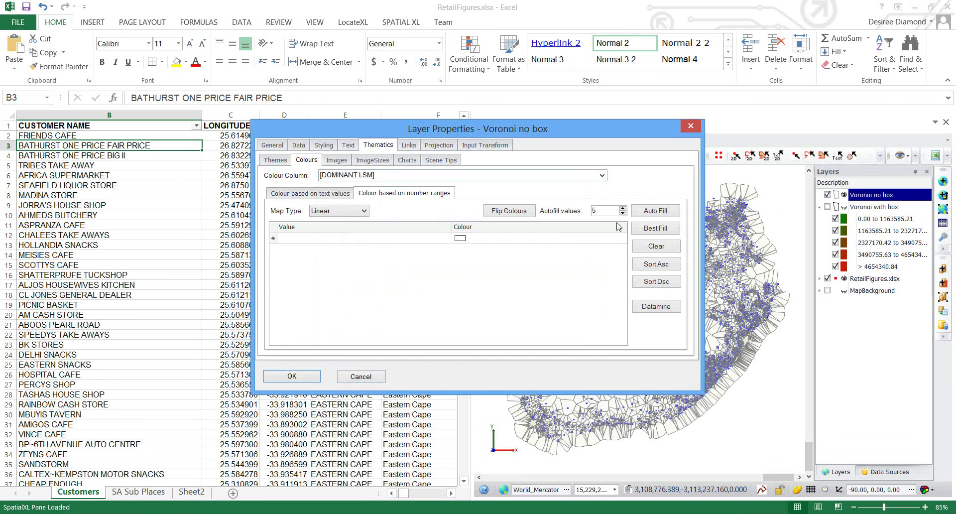
pyautogui.click(656, 233)
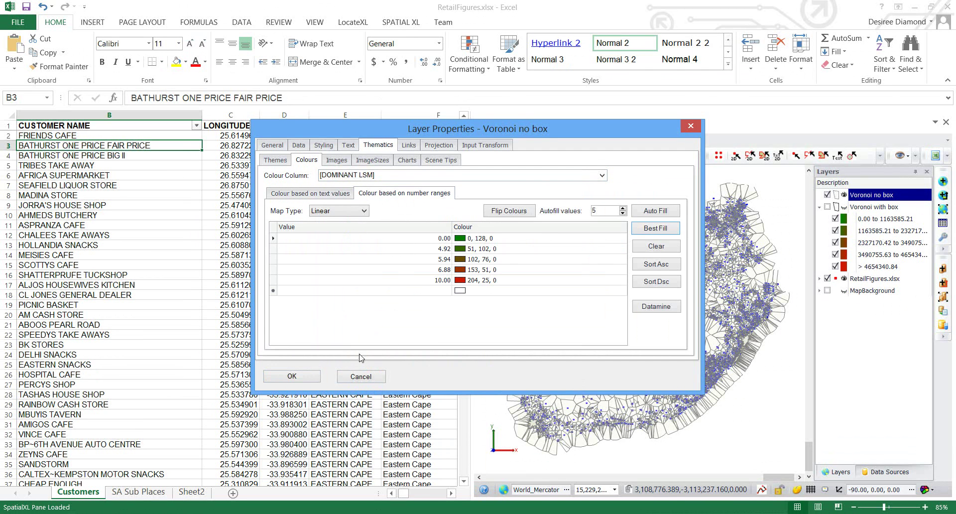
pyautogui.click(292, 377)
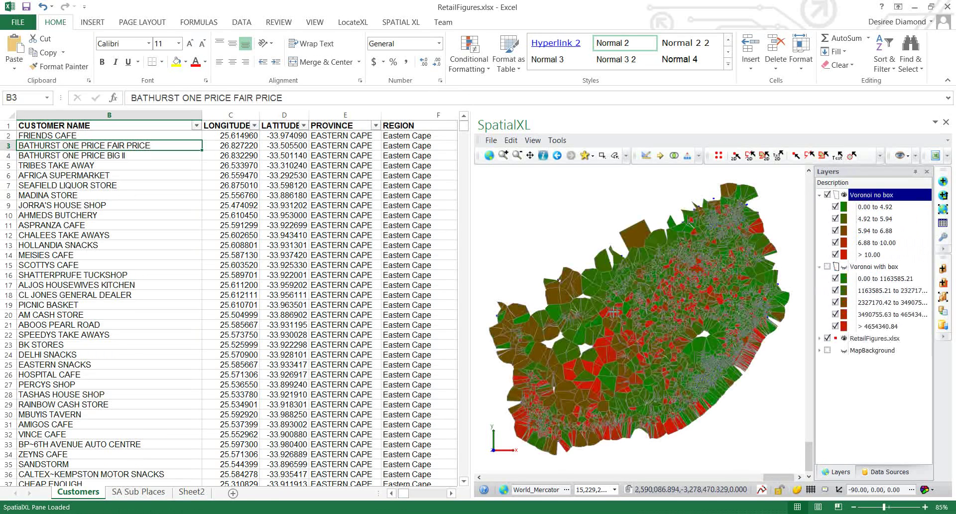
# Flip the Voronoi no box colour ranges so 0.00 is red and >10.00 green.
pyautogui.rightClick(870, 197)
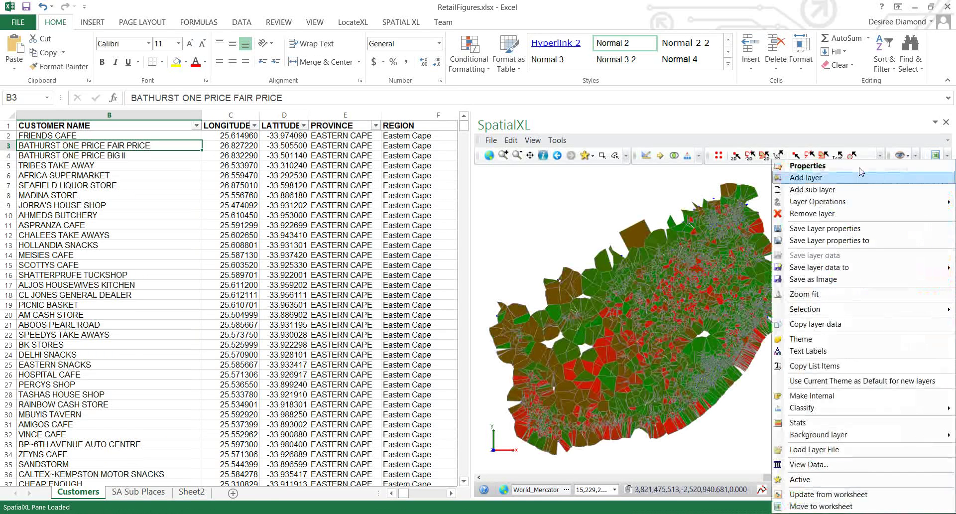
pyautogui.click(857, 169)
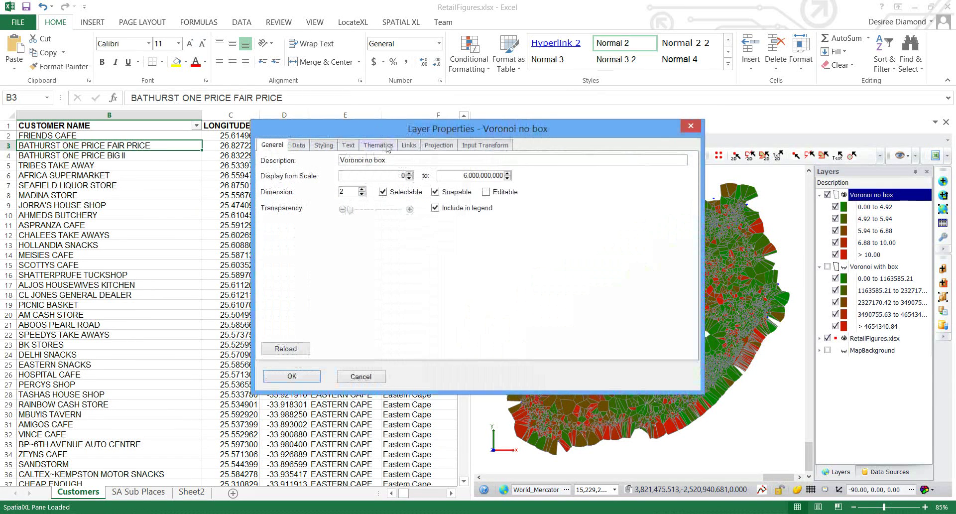
pyautogui.click(378, 145)
pyautogui.click(307, 160)
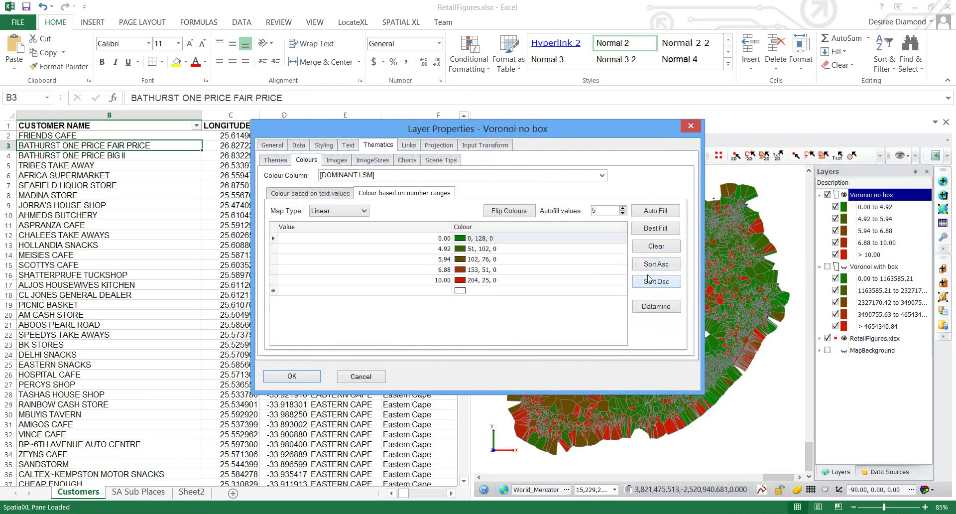
pyautogui.click(523, 212)
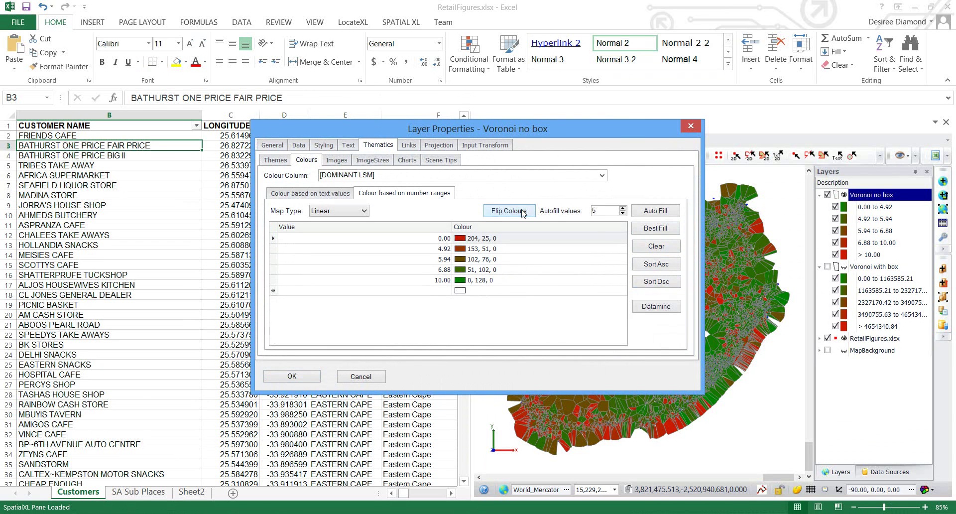
pyautogui.click(290, 376)
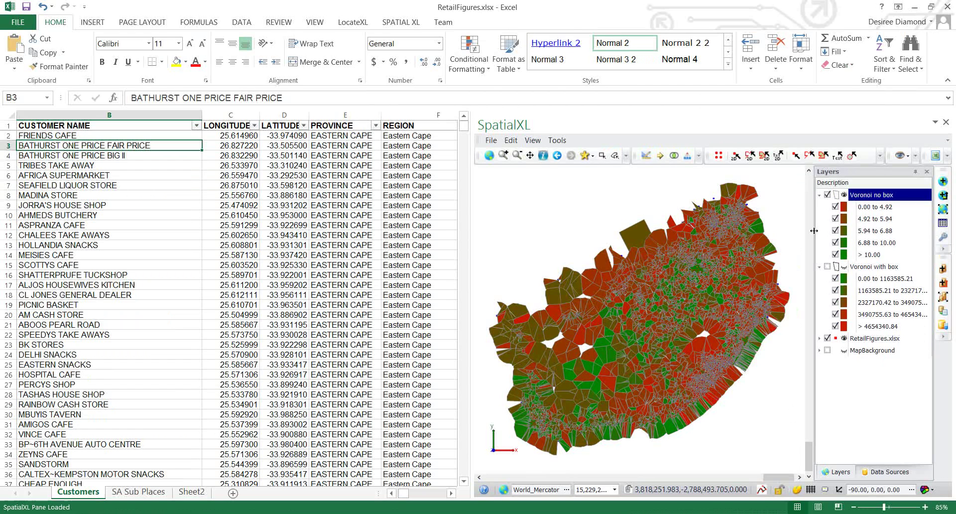
# Widen the layers list, fit the map, and add the Colour Column to the layer list.
pyautogui.moveTo(802, 235); pyautogui.dragTo(719, 235)
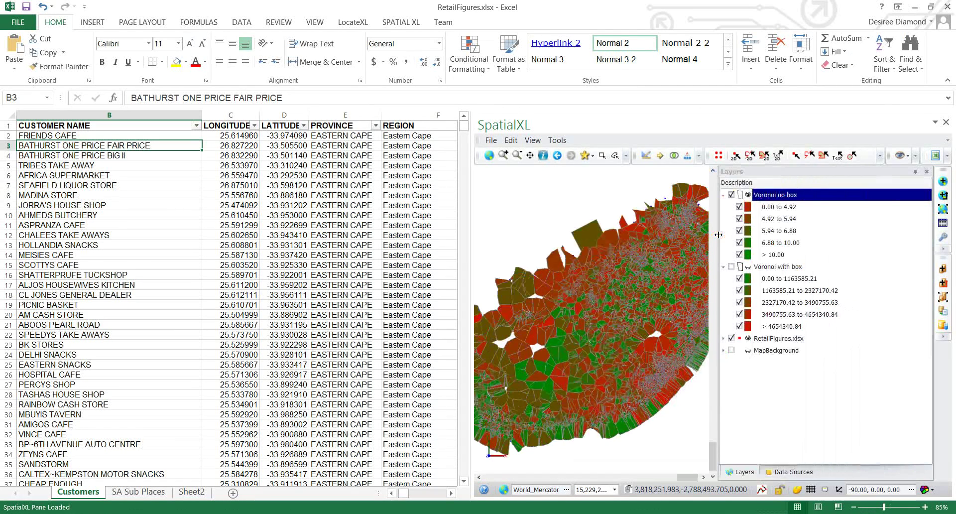
pyautogui.click(489, 156)
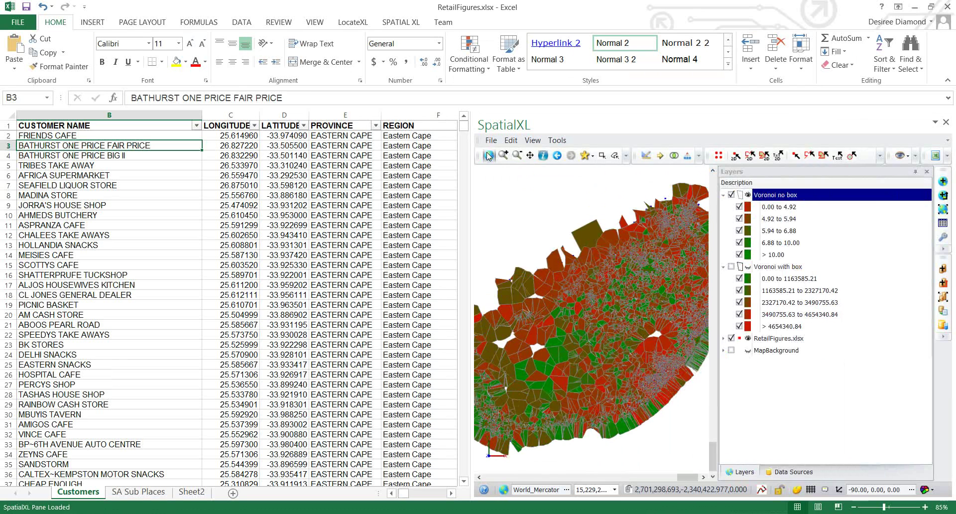
pyautogui.rightClick(855, 187)
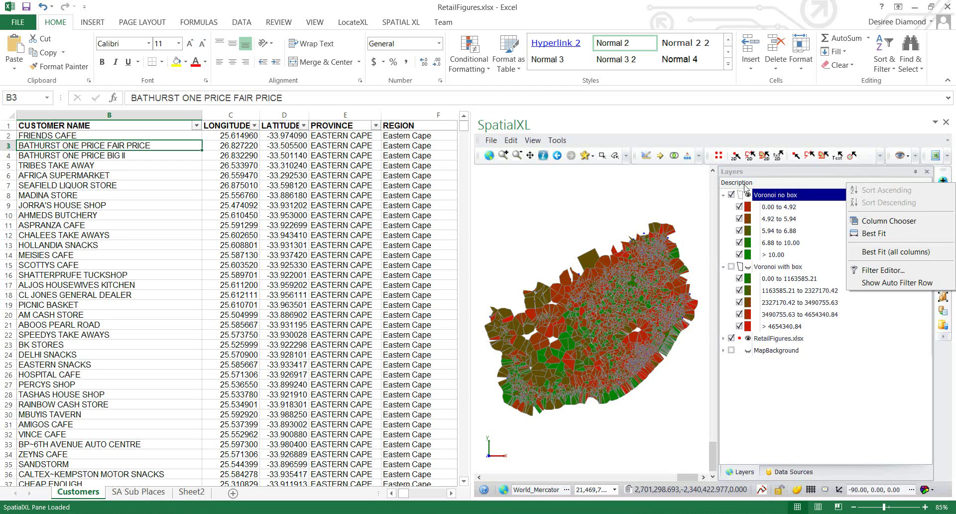
pyautogui.click(877, 221)
pyautogui.moveTo(856, 384); pyautogui.dragTo(890, 199)
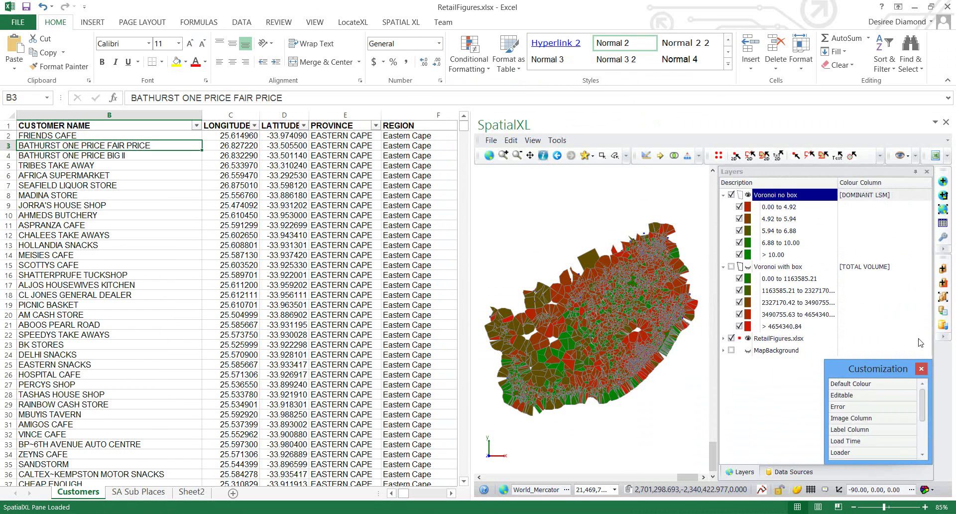
pyautogui.click(921, 369)
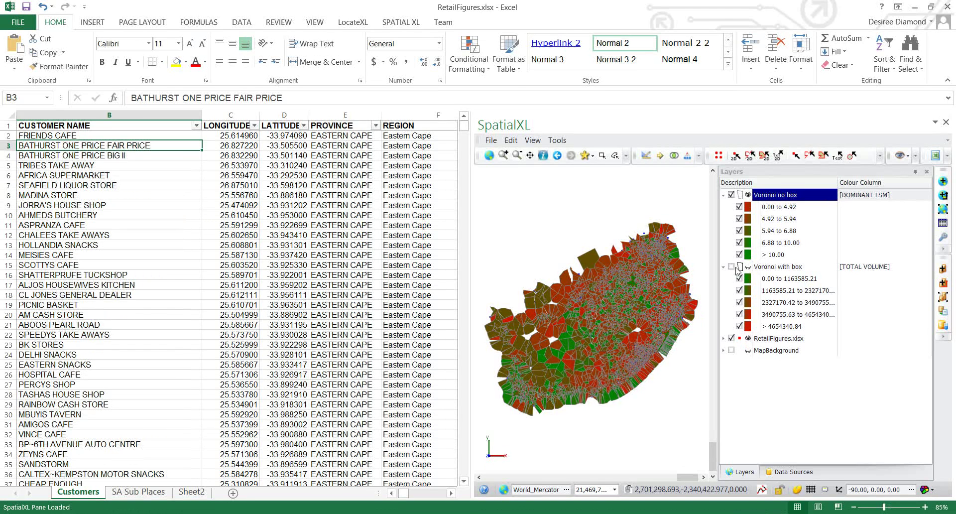
# Hide and collapse both Voronoi layers, then expand RetailFigures.xlsx and select its Customers layer.
pyautogui.click(732, 195)
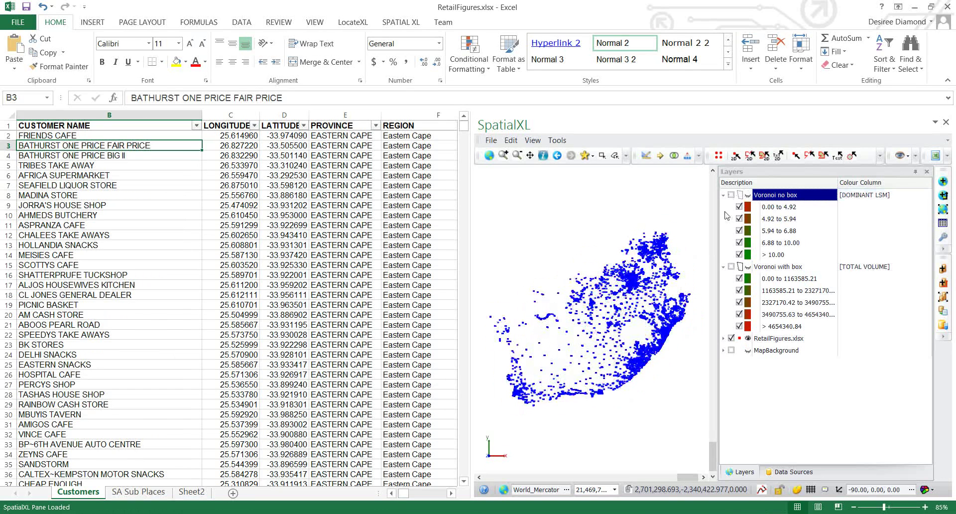
pyautogui.click(732, 267)
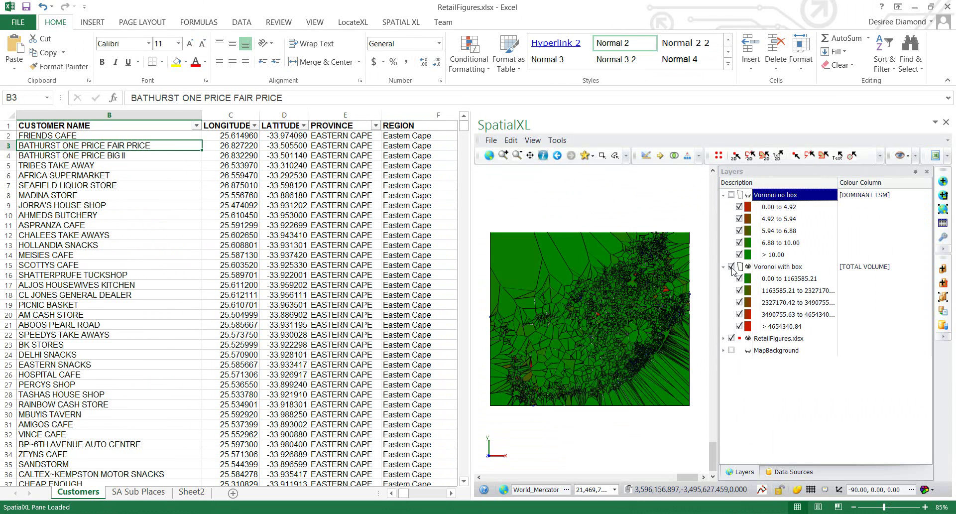
pyautogui.click(732, 267)
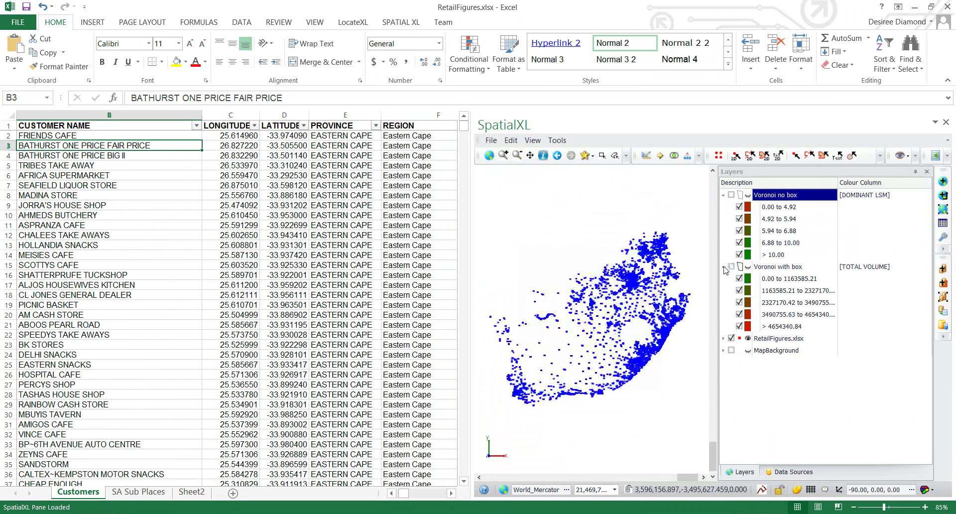
pyautogui.click(724, 268)
pyautogui.click(723, 195)
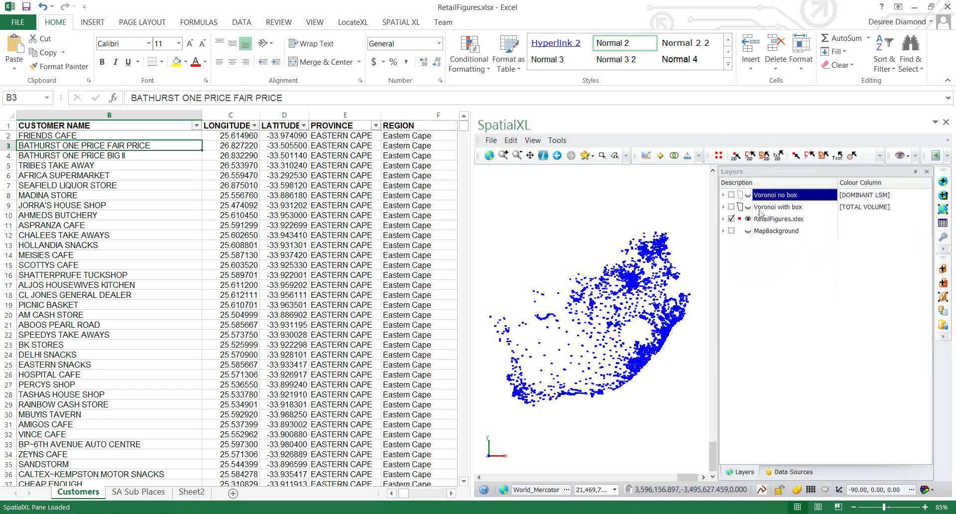
pyautogui.click(724, 219)
pyautogui.click(771, 231)
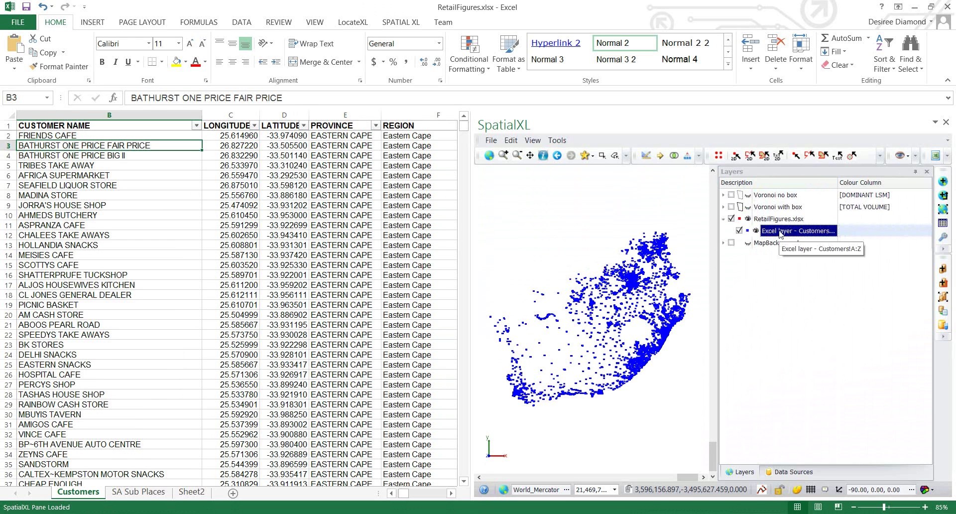
# Start Grid Data on the customer points and add TOTAL VOLUME summed per cell.
pyautogui.rightClick(780, 234)
pyautogui.moveTo(817, 202)
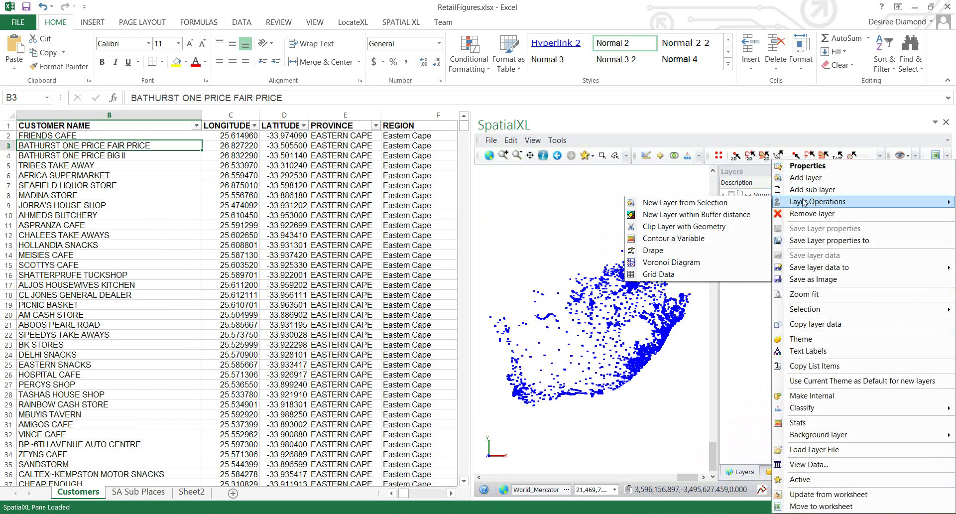
pyautogui.click(660, 274)
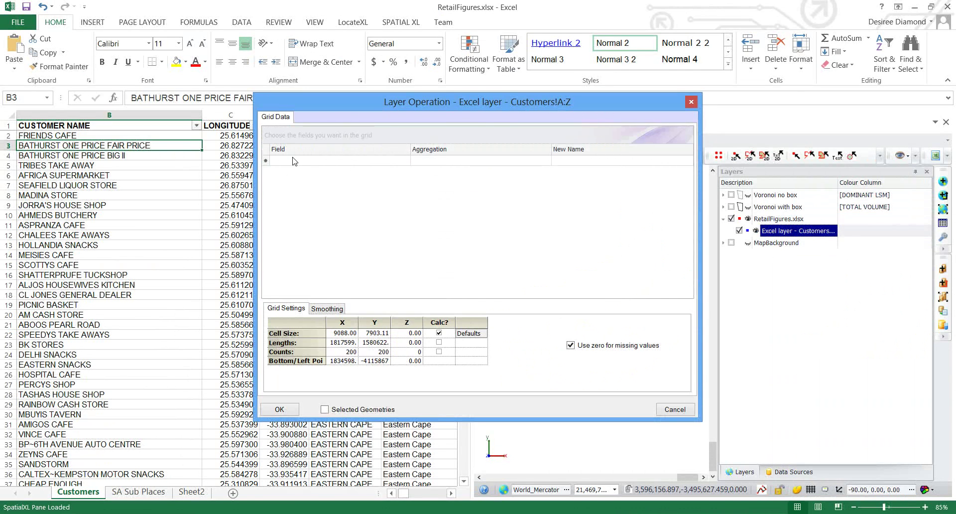
pyautogui.click(299, 161)
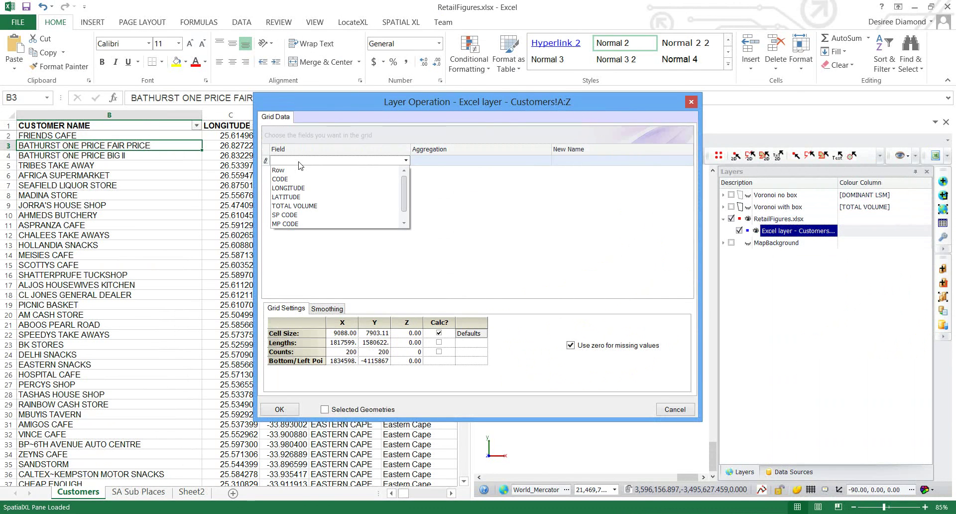
pyautogui.click(295, 206)
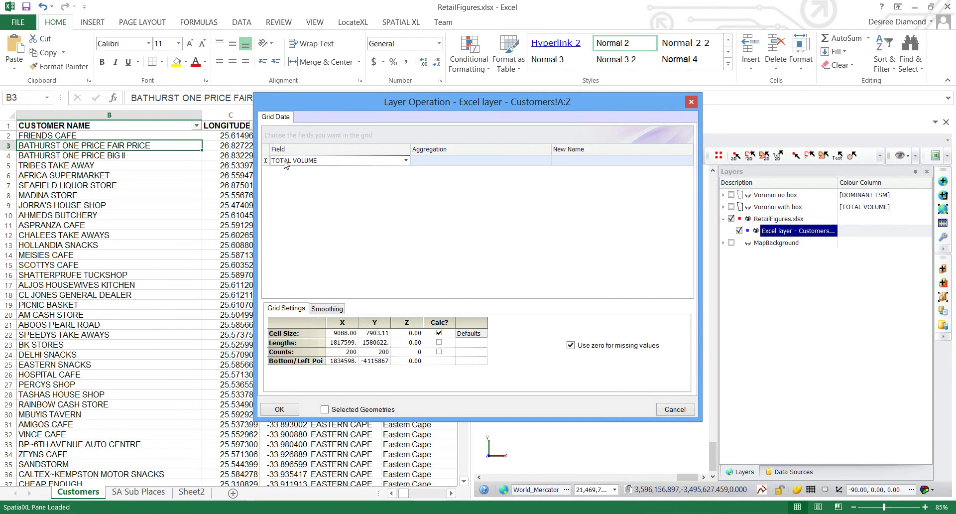
pyautogui.click(433, 166)
pyautogui.click(426, 171)
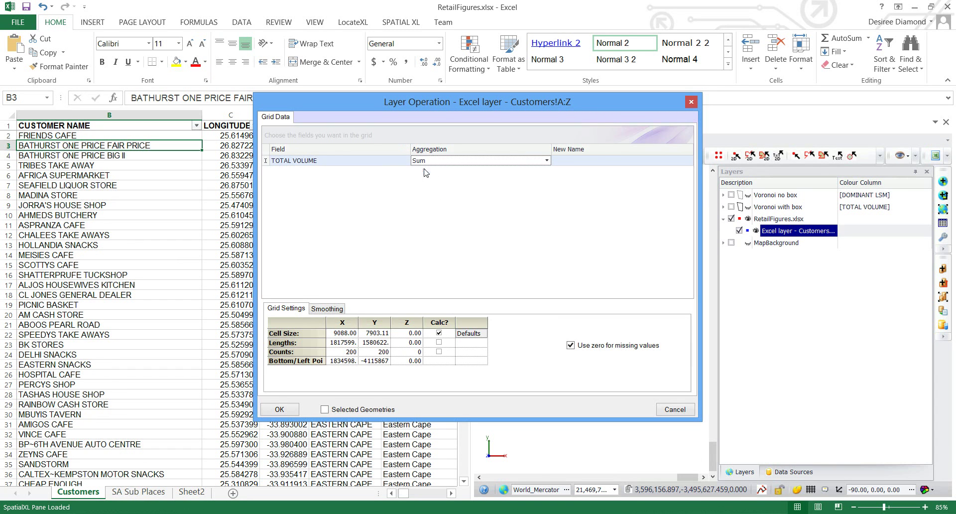
pyautogui.click(571, 162)
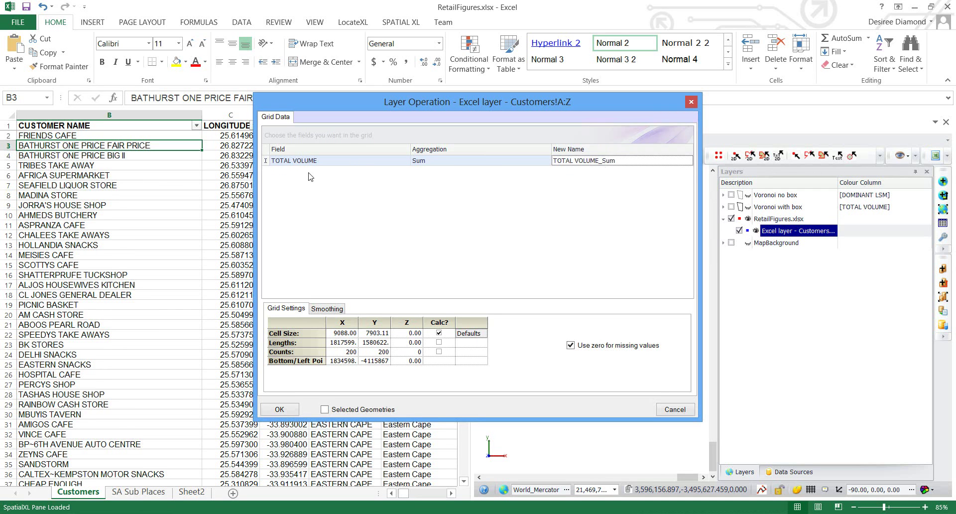
pyautogui.click(274, 171)
# Add CODE as a second grid field, counted per cell as CODE_Count.
pyautogui.click(278, 171)
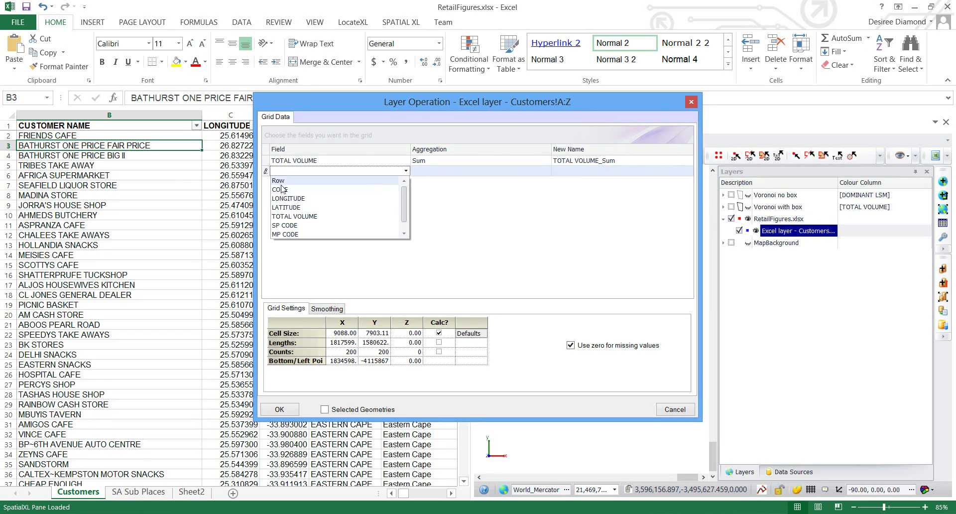
pyautogui.click(281, 189)
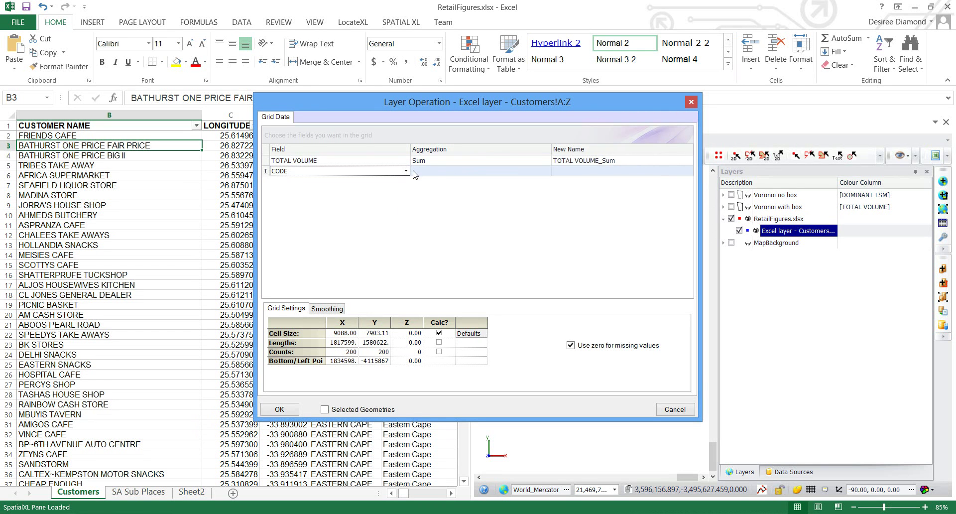
pyautogui.click(414, 174)
pyautogui.click(423, 218)
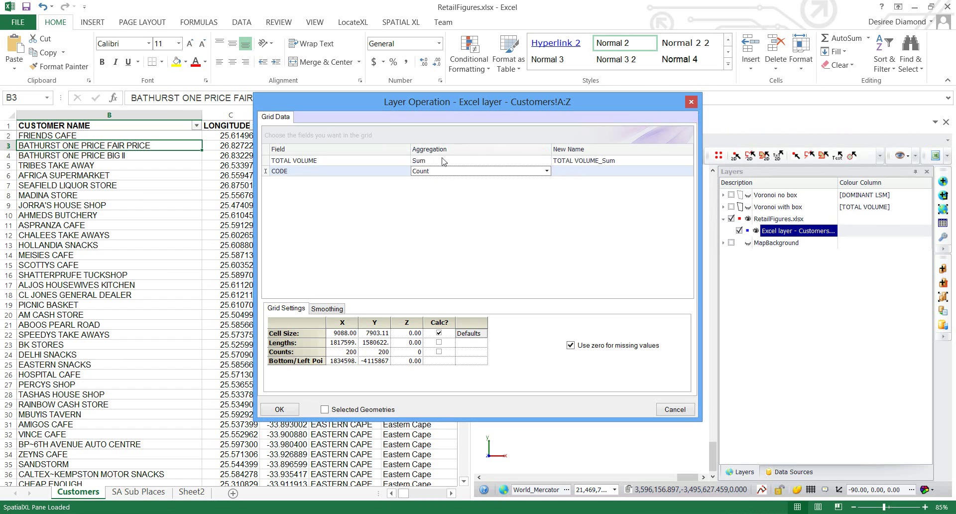
pyautogui.click(555, 170)
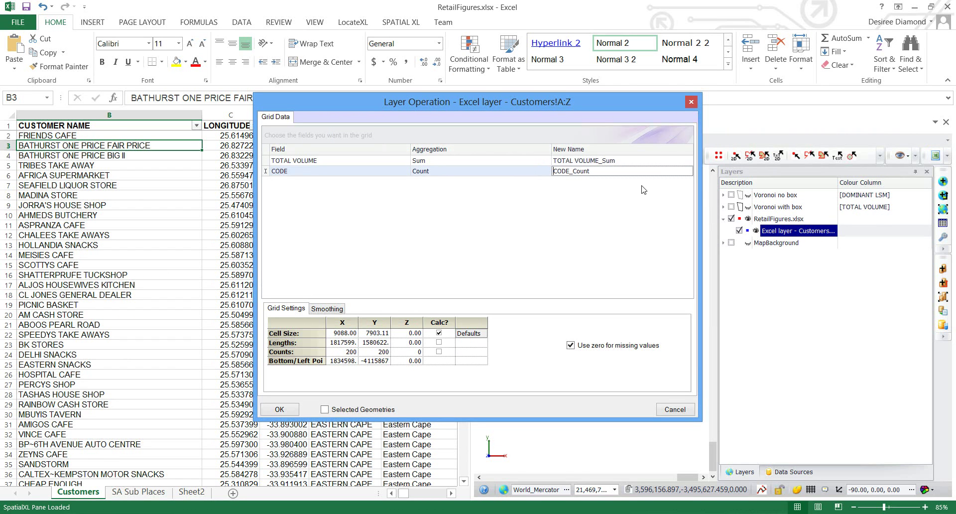
# Add DOMINANT LSM with Maximum, leave empty cells unfilled by zero, and compute the grid.
pyautogui.click(288, 183)
pyautogui.click(287, 184)
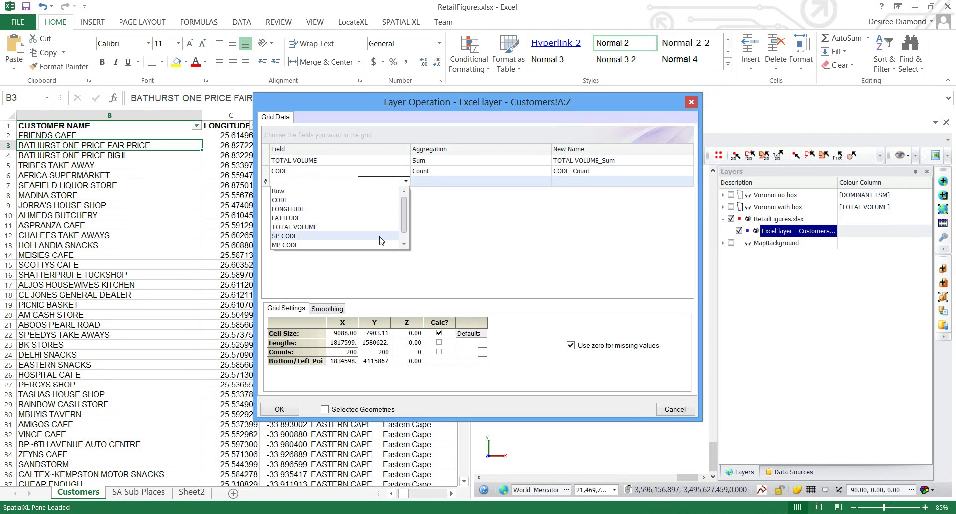
pyautogui.click(404, 245)
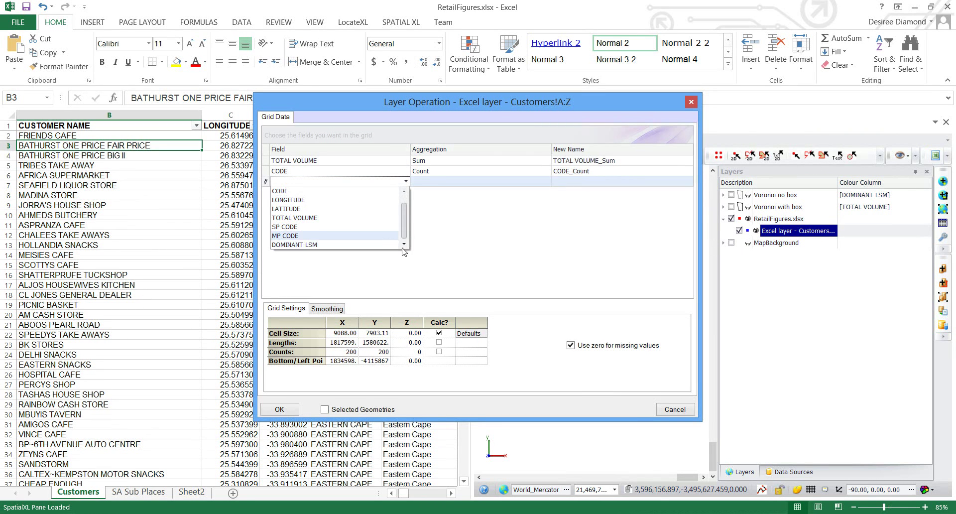
pyautogui.click(337, 244)
pyautogui.click(432, 182)
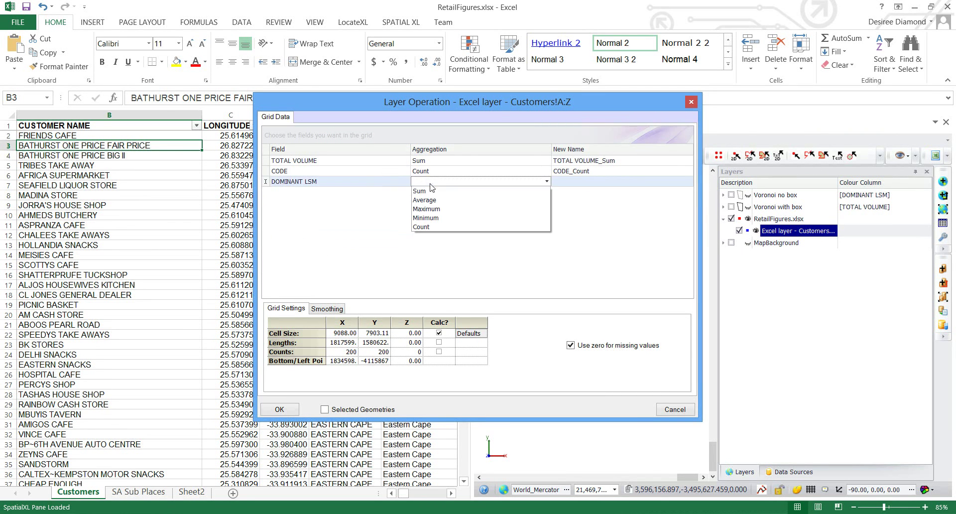
pyautogui.click(432, 209)
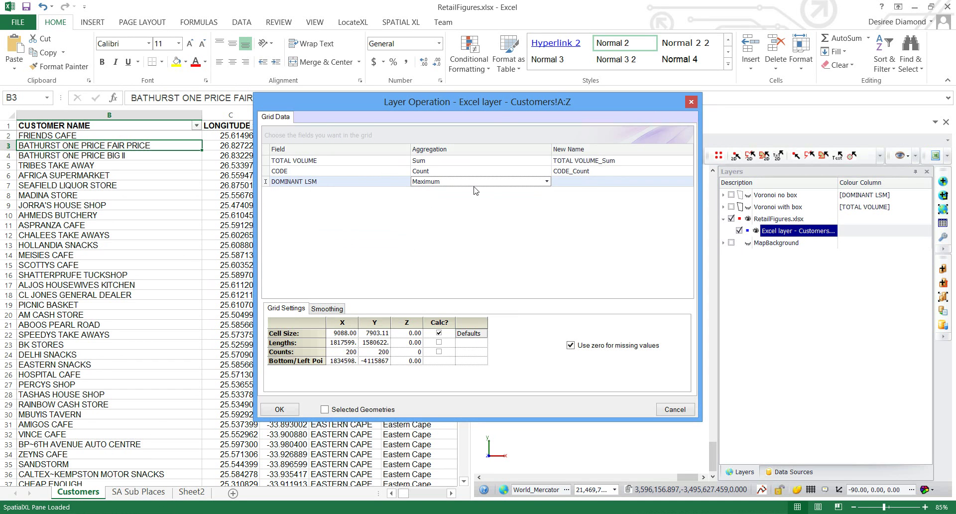
pyautogui.click(580, 182)
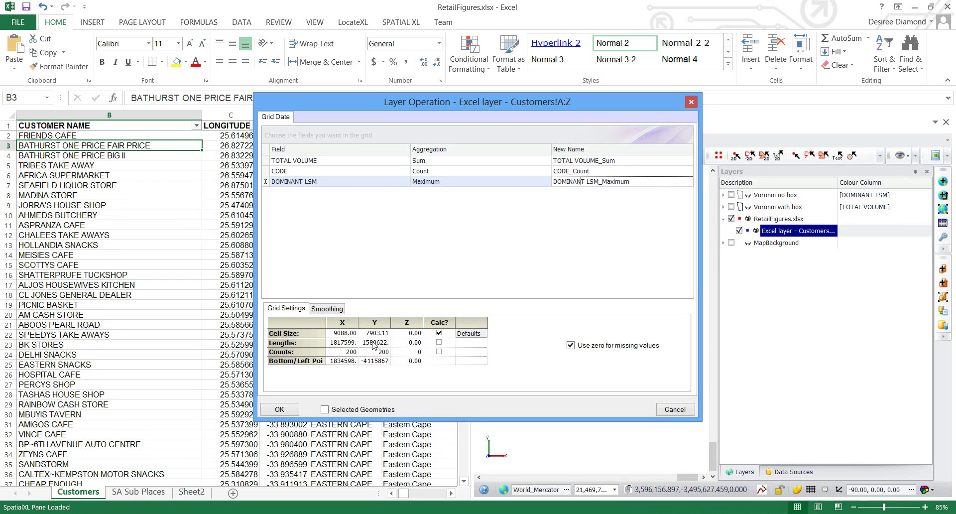
pyautogui.click(569, 347)
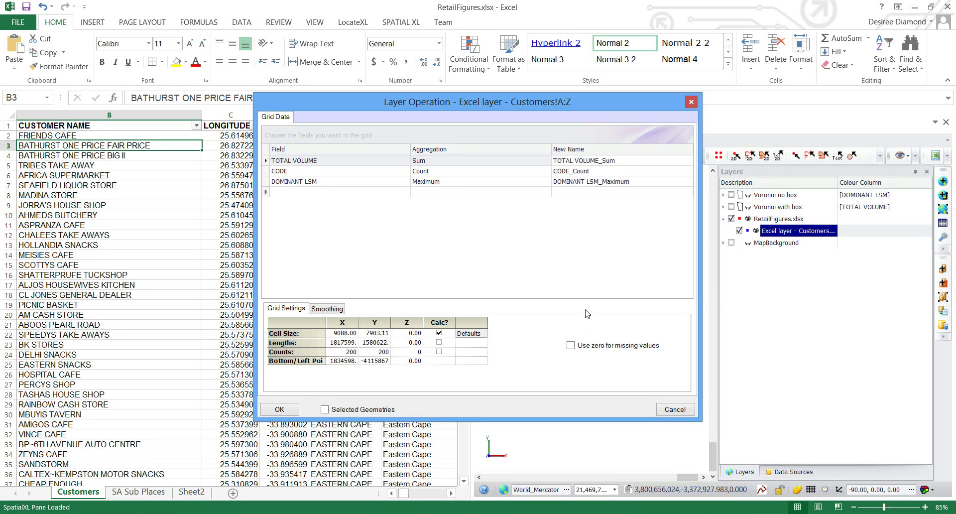
pyautogui.click(281, 408)
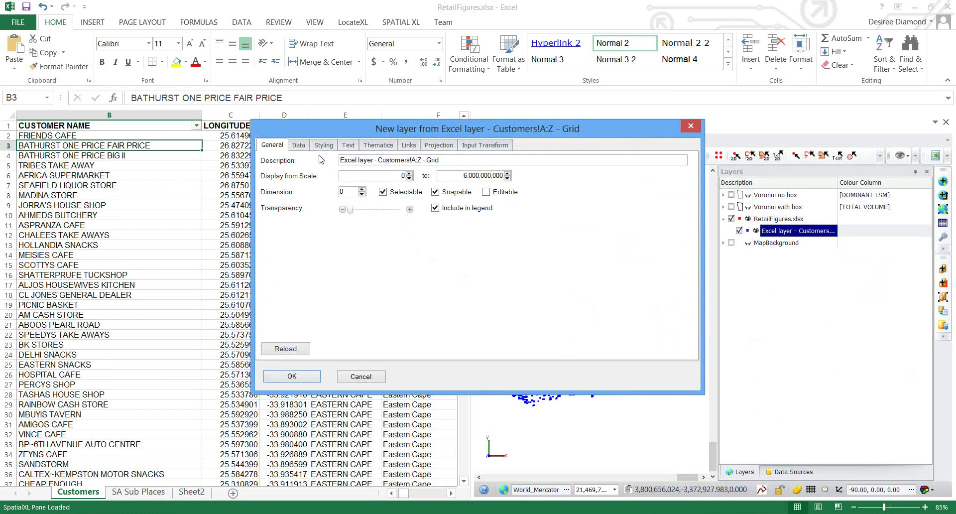
# Create a TotalSales theme colouring the grid by TOTAL VOLUME_Sum in five Best Fill number ranges.
pyautogui.click(378, 146)
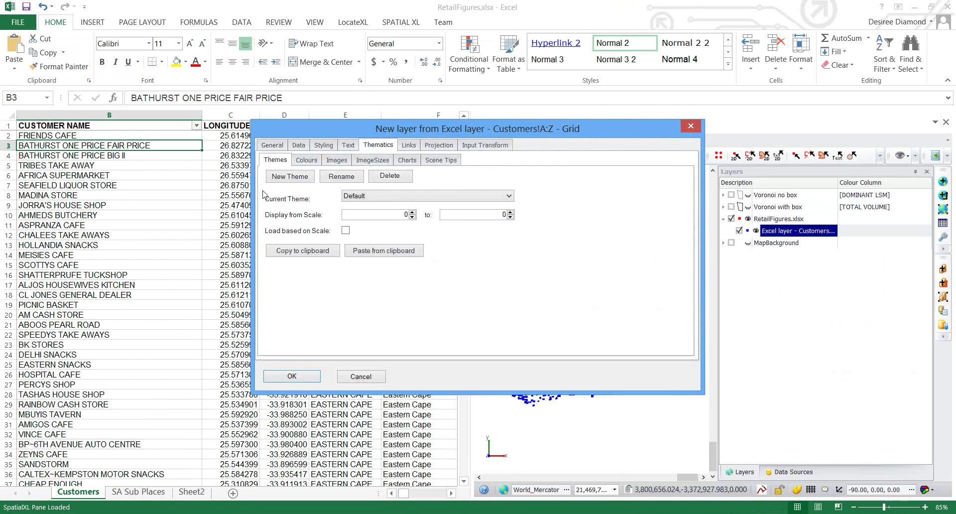
pyautogui.click(290, 177)
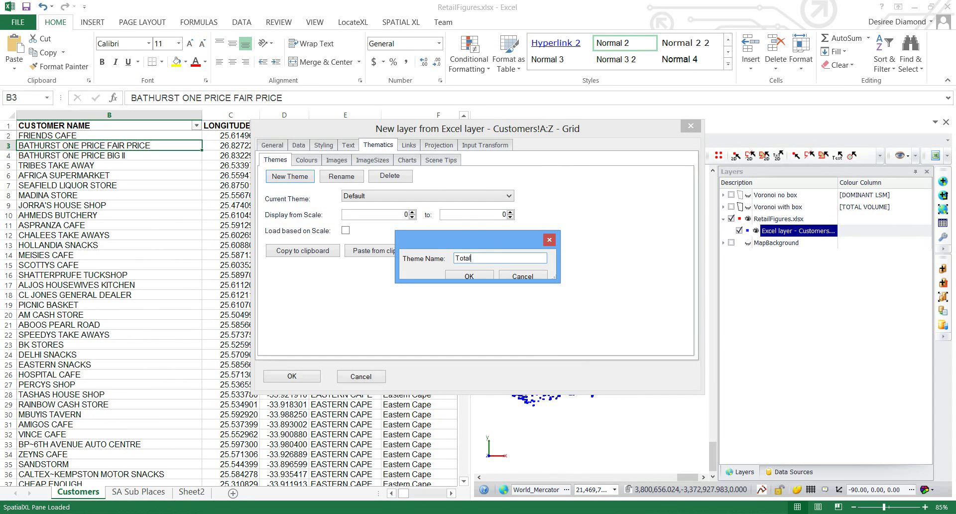
pyautogui.click(469, 276)
pyautogui.click(303, 161)
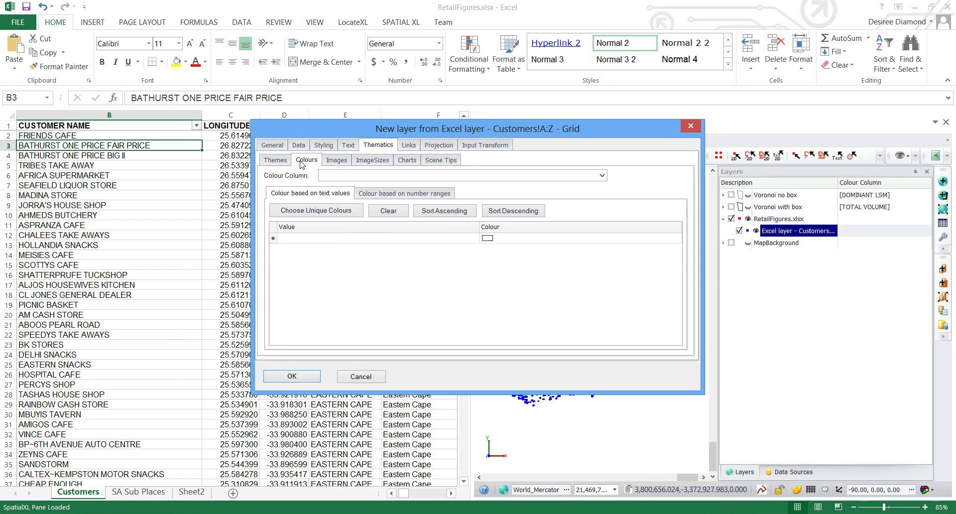
pyautogui.click(603, 176)
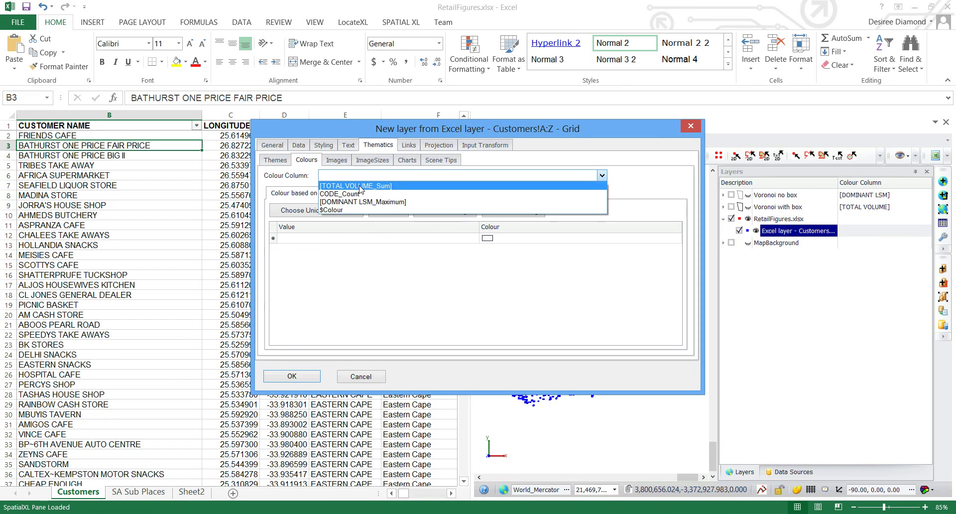
pyautogui.click(361, 187)
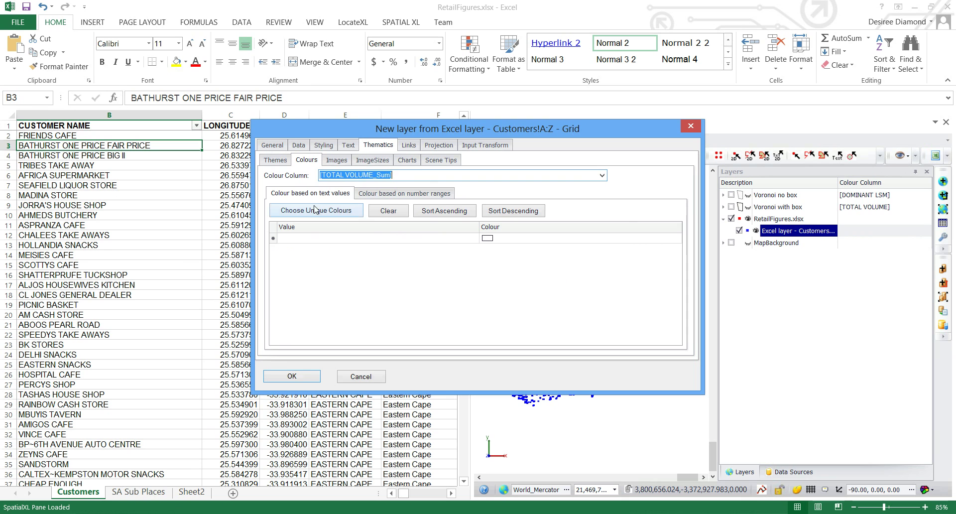
pyautogui.click(396, 195)
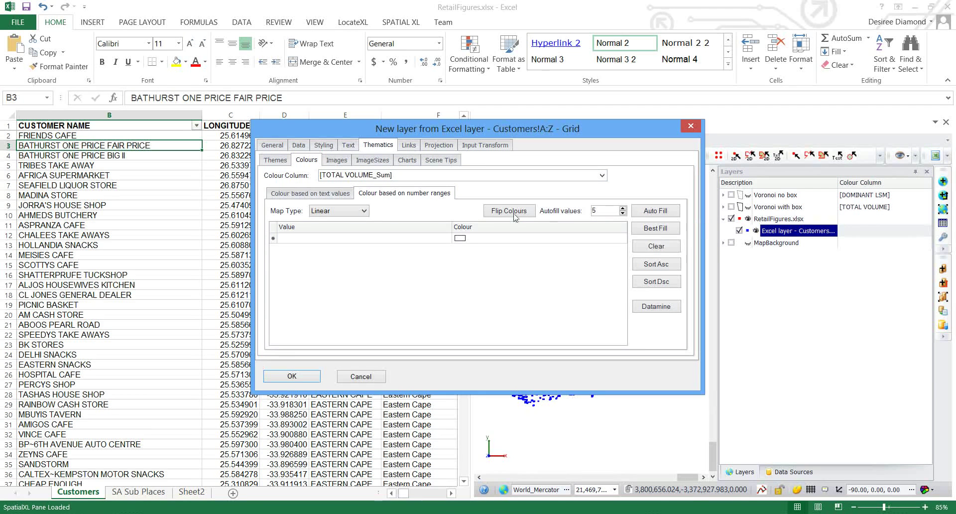
pyautogui.click(651, 232)
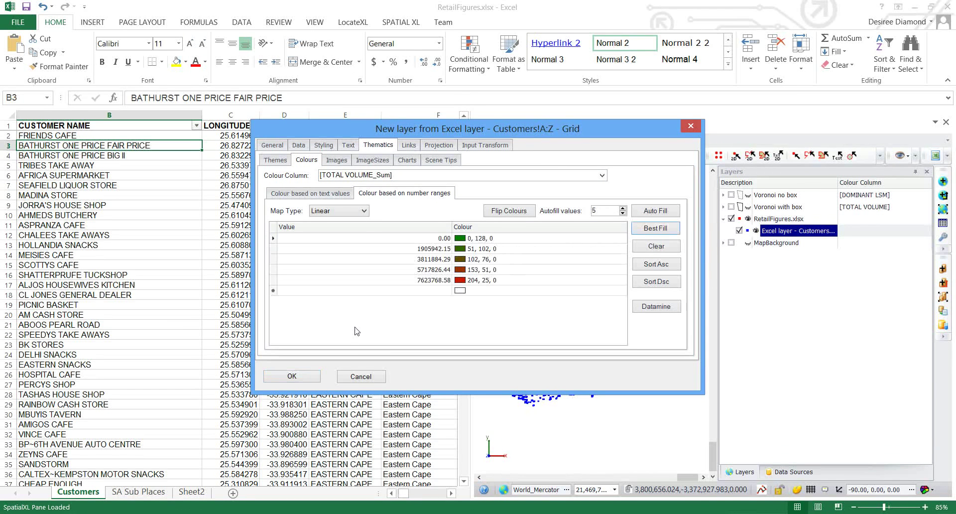
pyautogui.click(318, 374)
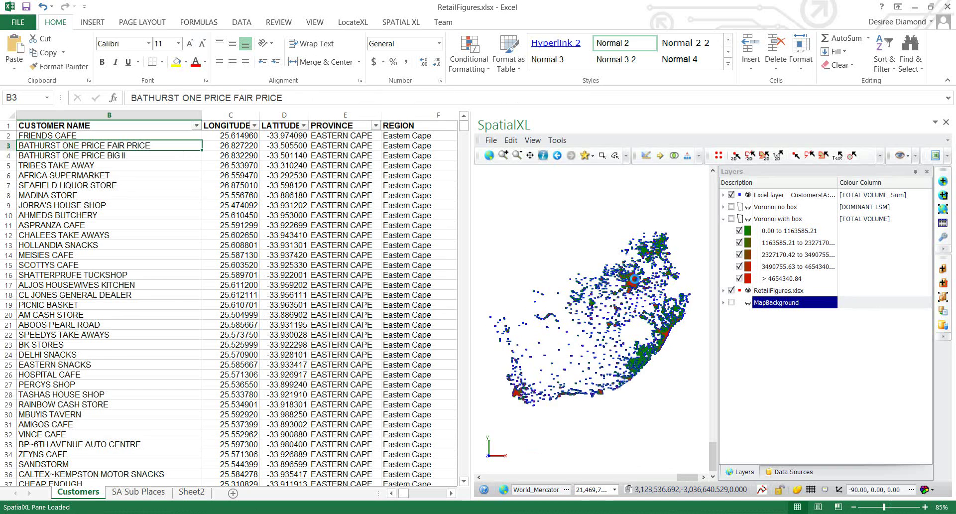
# Hide the RetailFigures.xlsx customer points and show the MapBackground street map.
pyautogui.scroll(4, 634, 278)
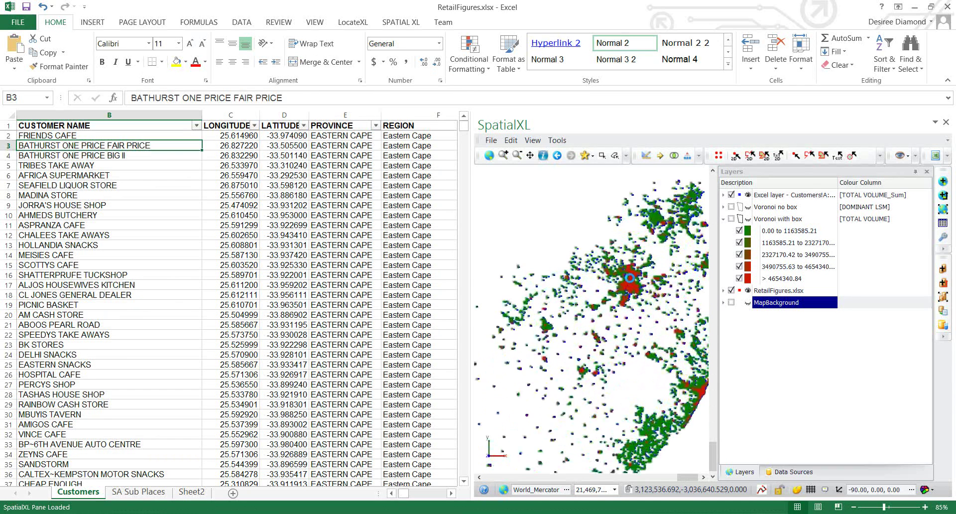
pyautogui.scroll(2, 629, 278)
pyautogui.click(732, 293)
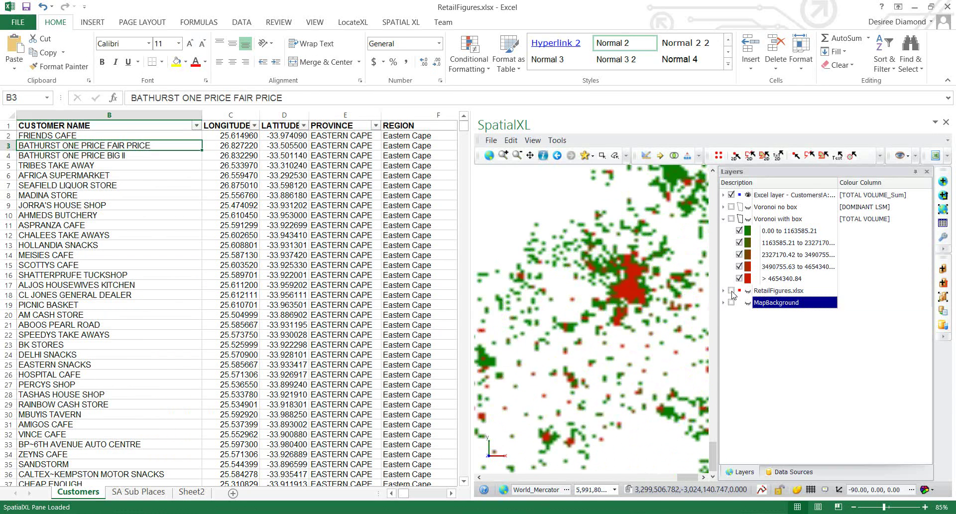
pyautogui.scroll(1, 627, 285)
pyautogui.scroll(3, 627, 285)
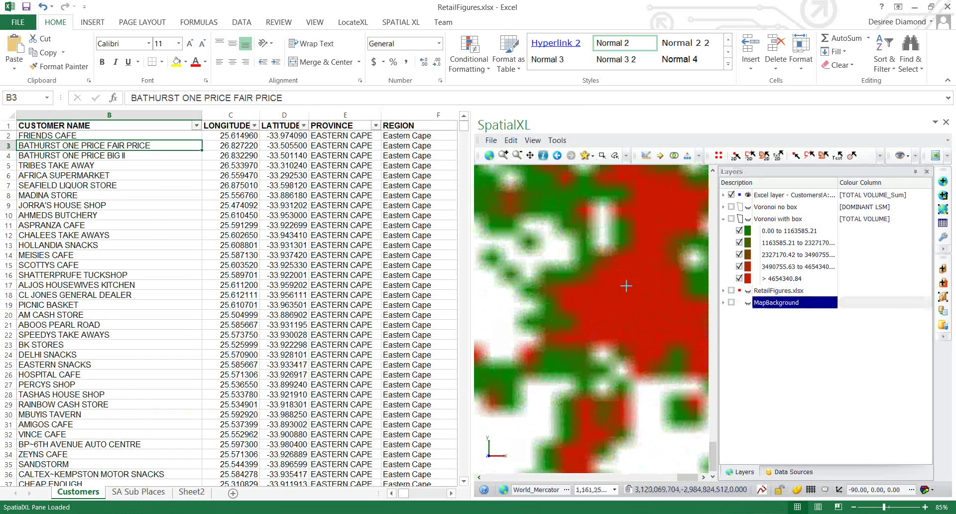
pyautogui.scroll(-1, 626, 285)
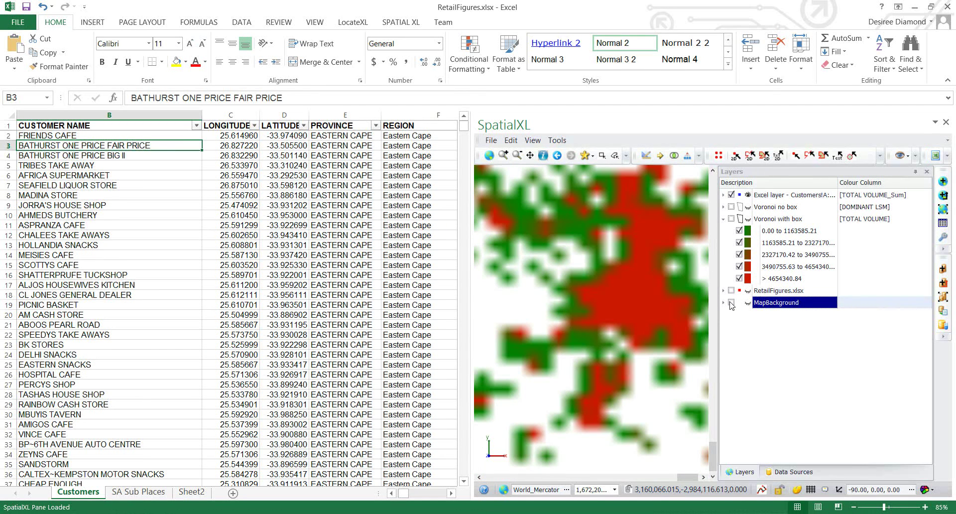
pyautogui.click(731, 303)
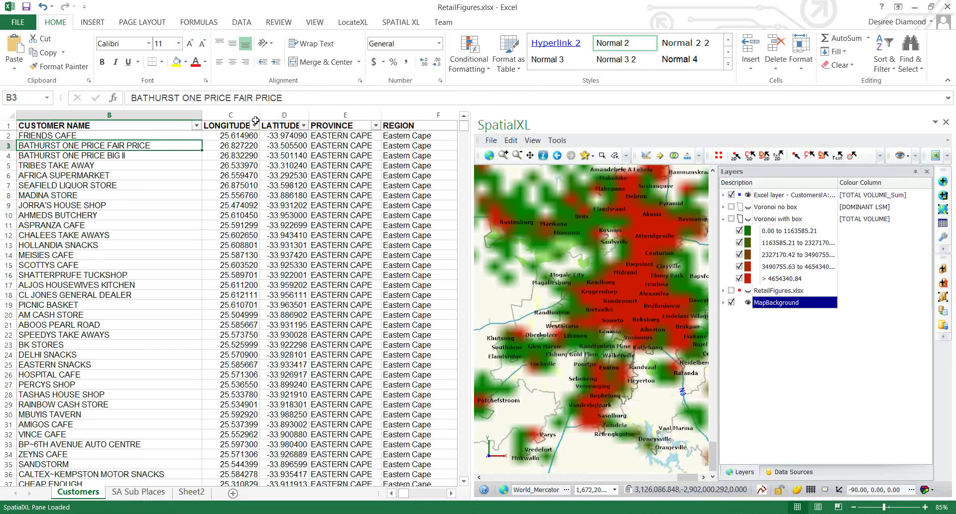
# Show the map in a floating window zoomed to the full extent of South Africa.
pyautogui.click(401, 22)
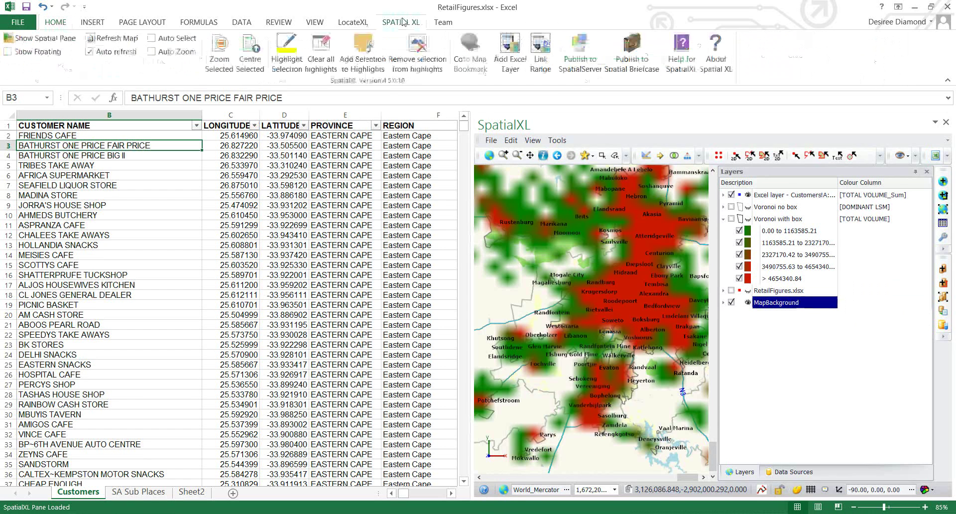
pyautogui.click(55, 52)
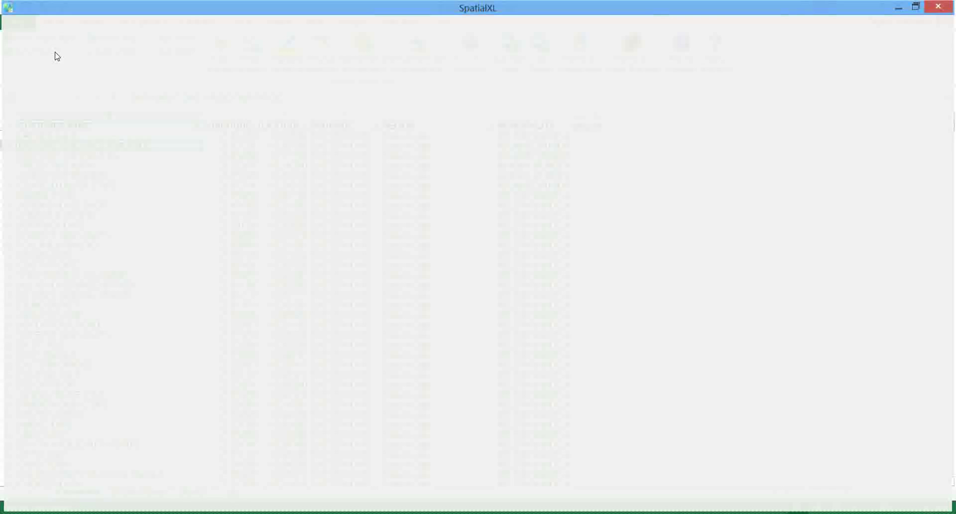
pyautogui.scroll(-3, 406, 202)
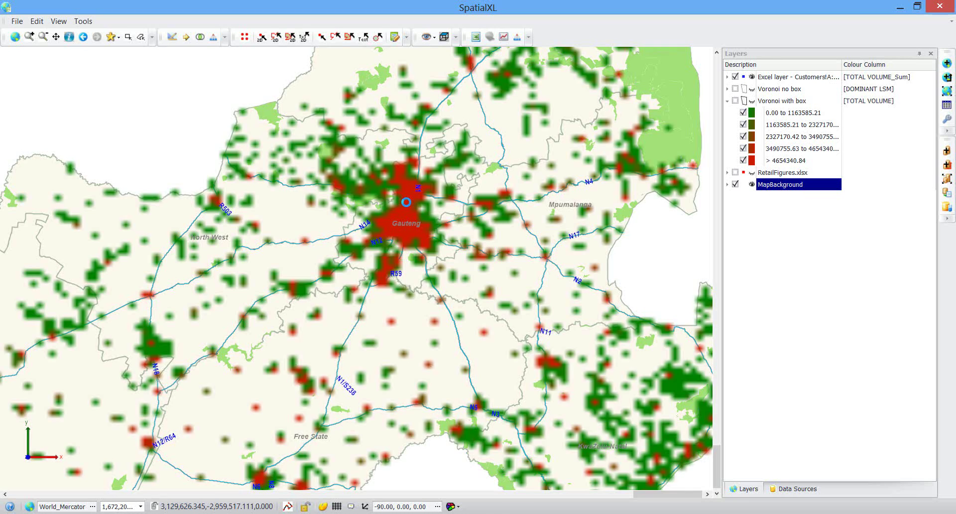
pyautogui.click(15, 40)
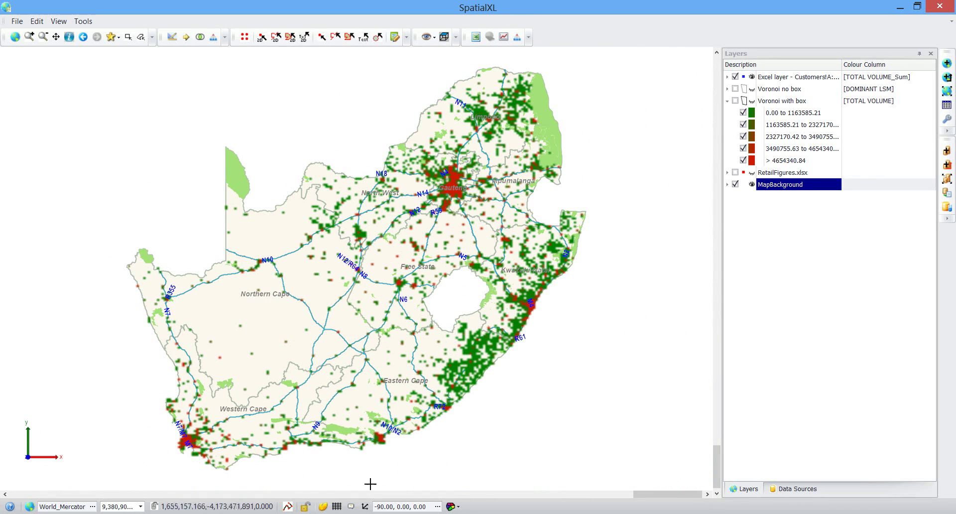
# Create a new theme named Density in the grid layer's thematic properties.
pyautogui.click(728, 78)
pyautogui.click(728, 78)
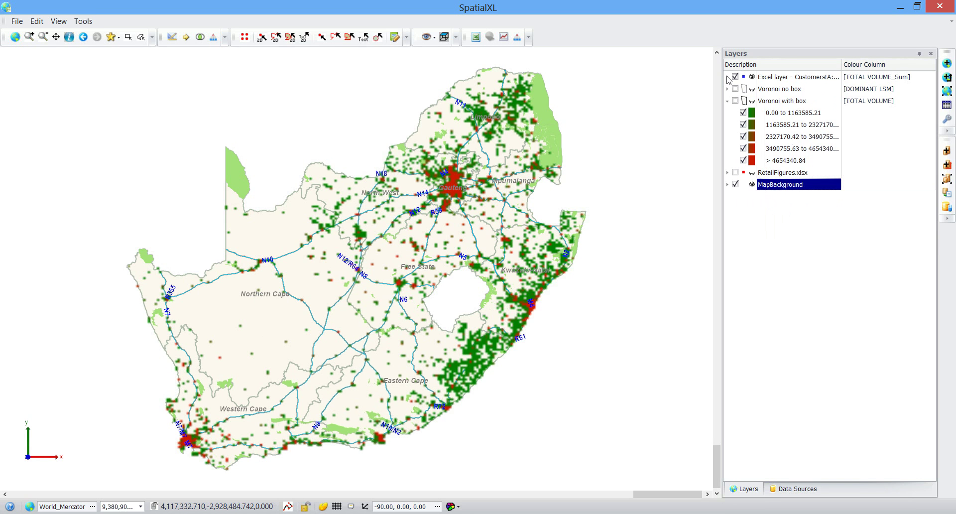
pyautogui.click(780, 79)
pyautogui.rightClick(780, 78)
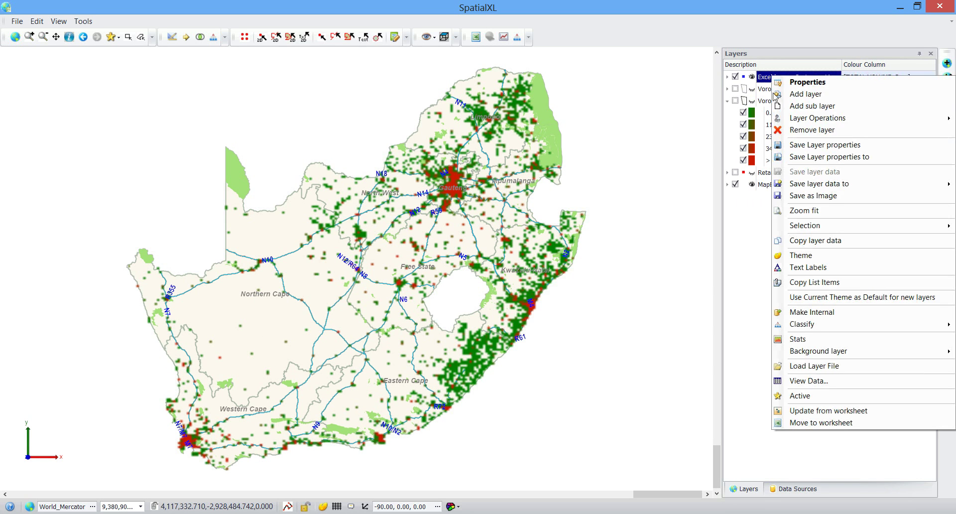
pyautogui.click(793, 84)
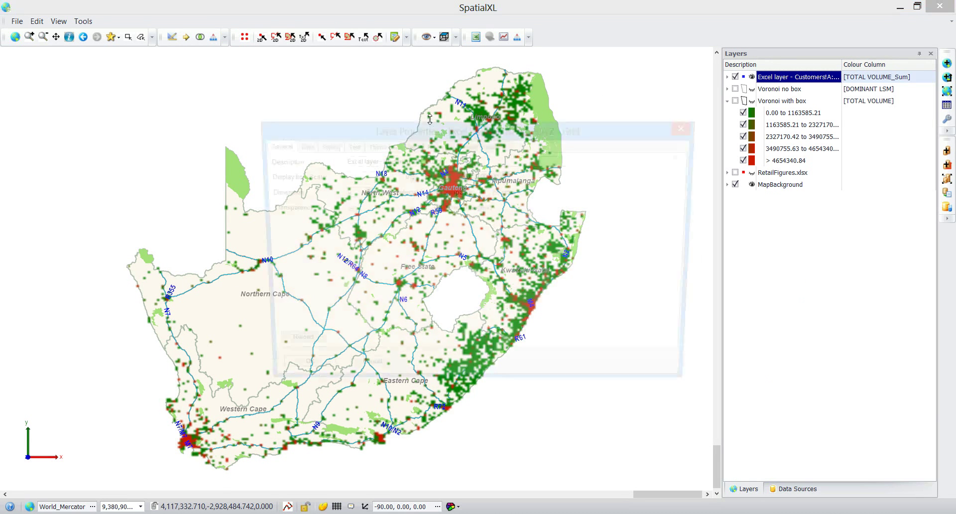
pyautogui.click(376, 147)
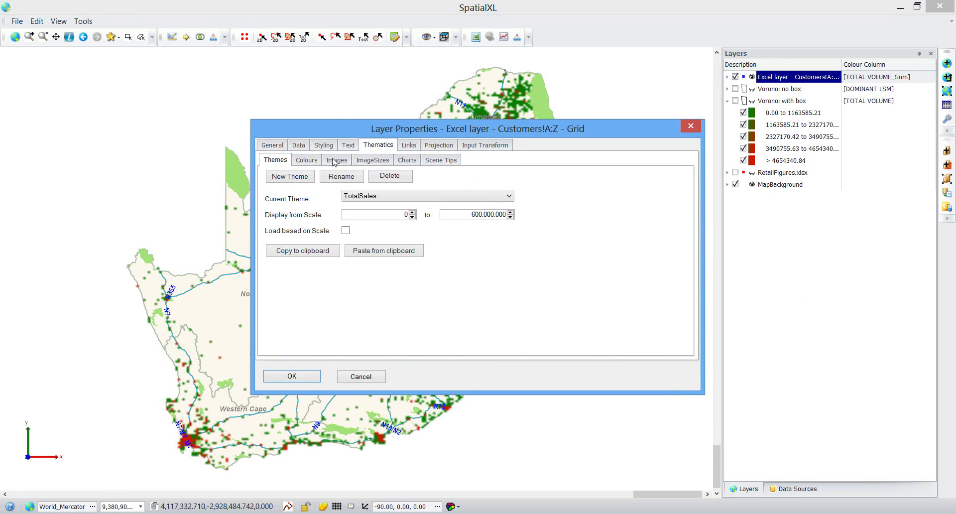
pyautogui.click(301, 178)
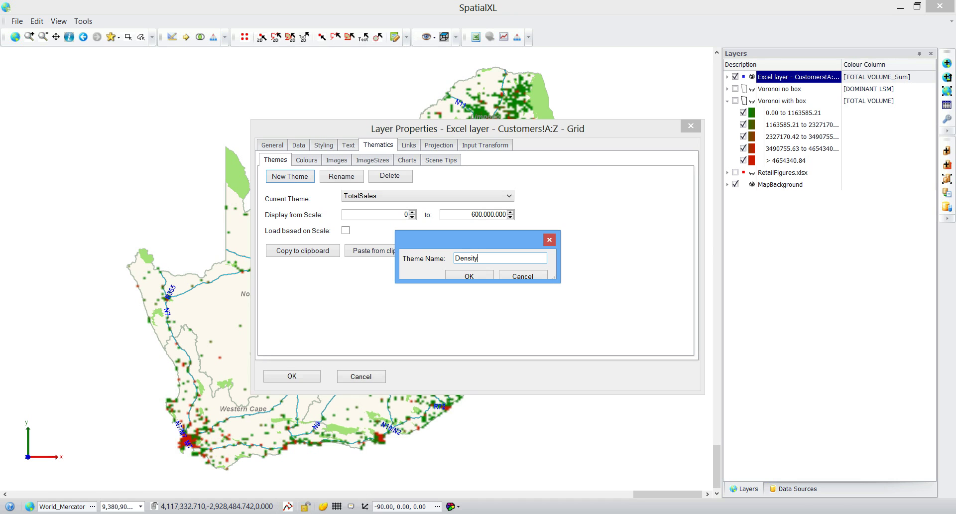
pyautogui.click(469, 276)
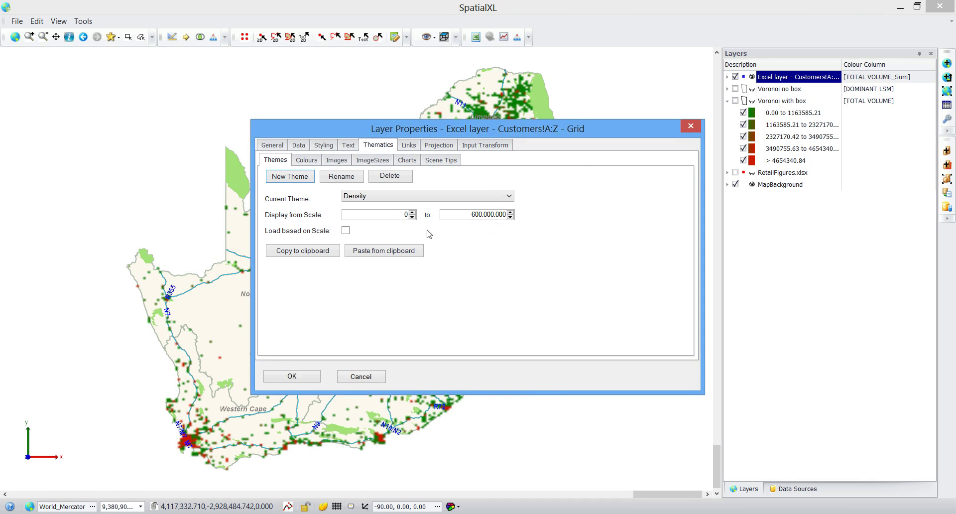
# Colour Density by CODE_Count with Best Fill ranges and hide the 0.00 to 1.95 range.
pyautogui.click(315, 162)
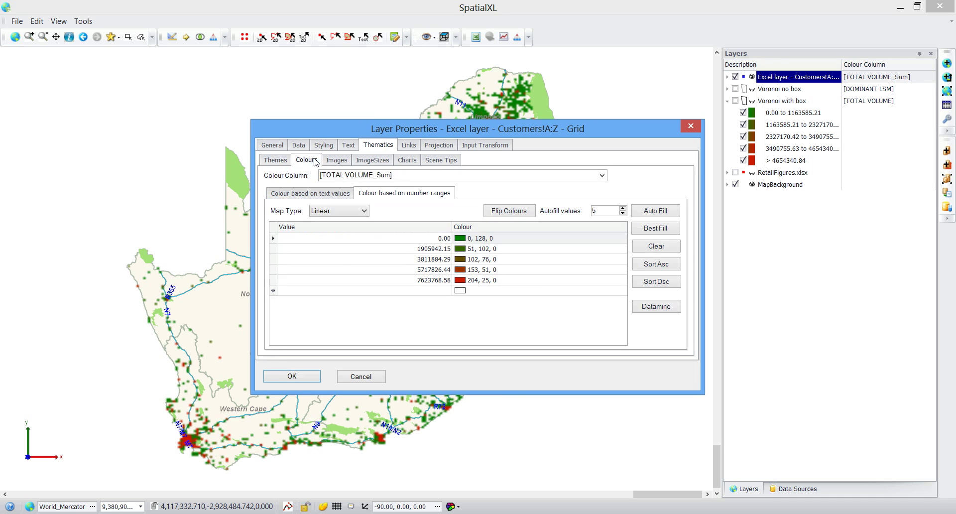
pyautogui.click(654, 246)
pyautogui.click(603, 175)
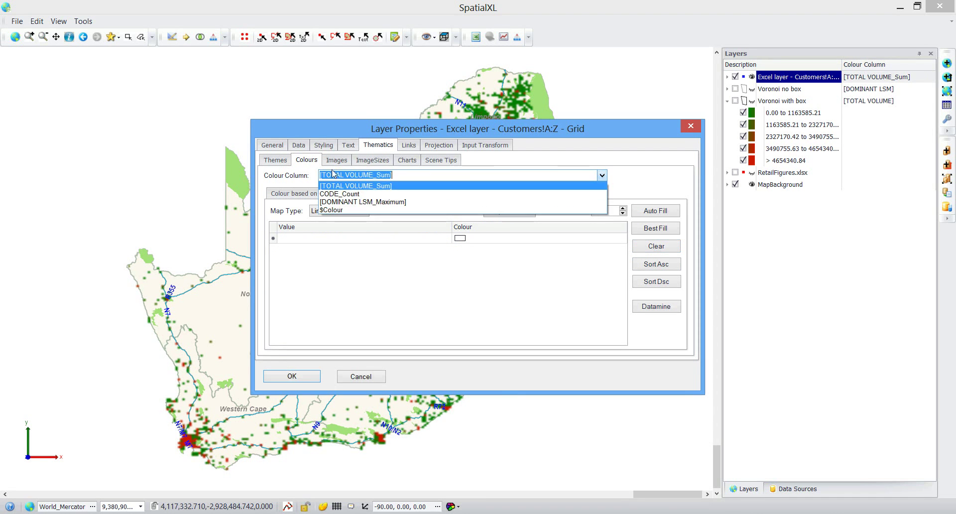
pyautogui.click(347, 193)
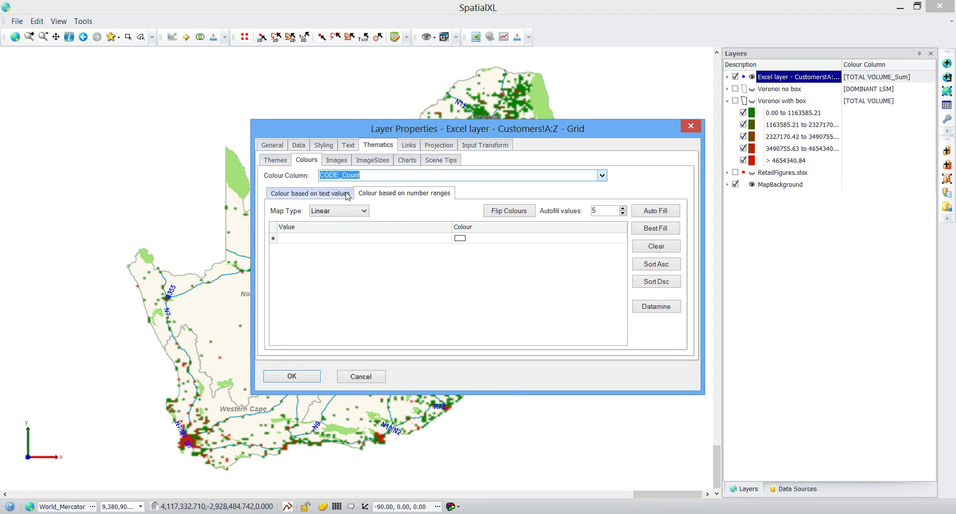
pyautogui.click(657, 230)
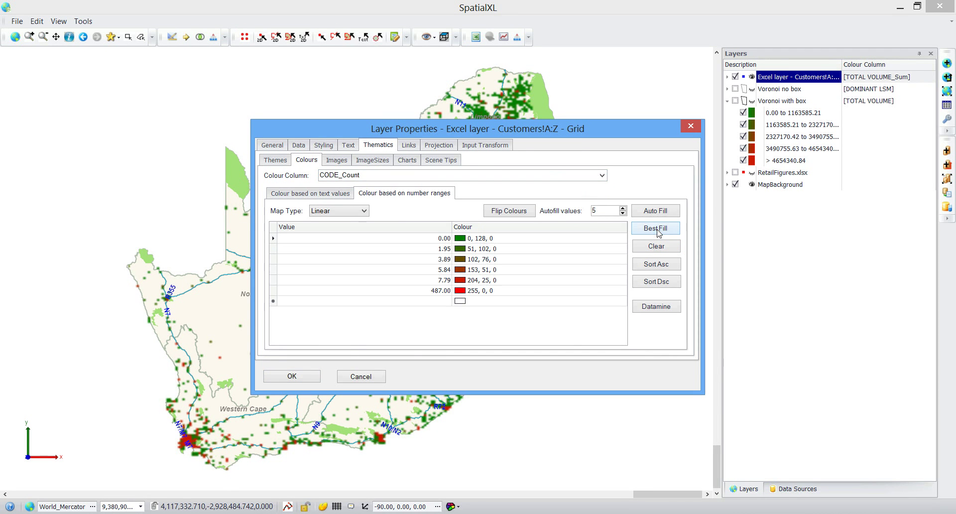
pyautogui.click(292, 380)
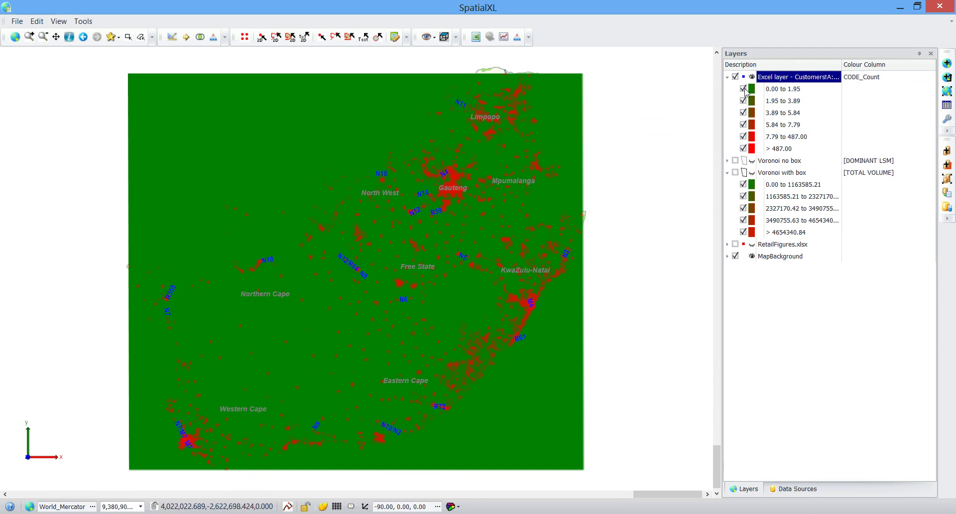
pyautogui.click(744, 89)
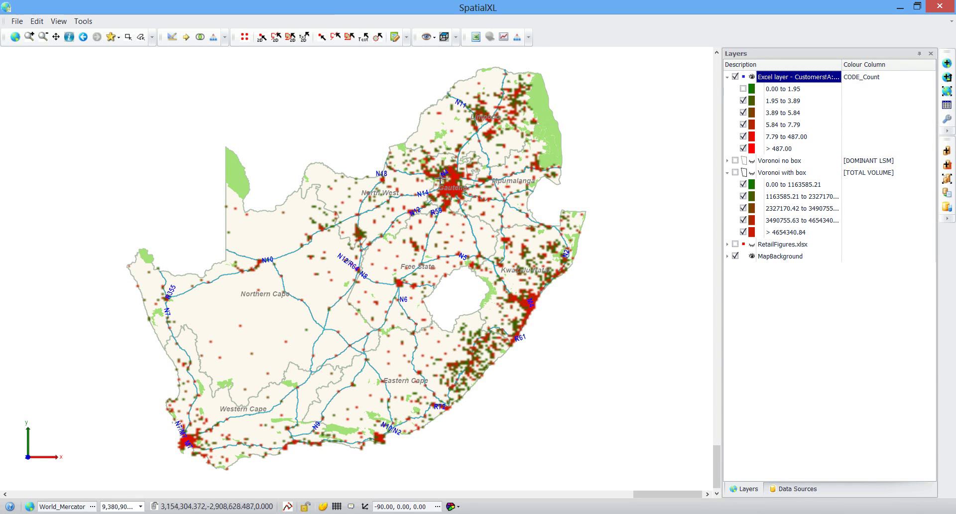
pyautogui.rightClick(786, 78)
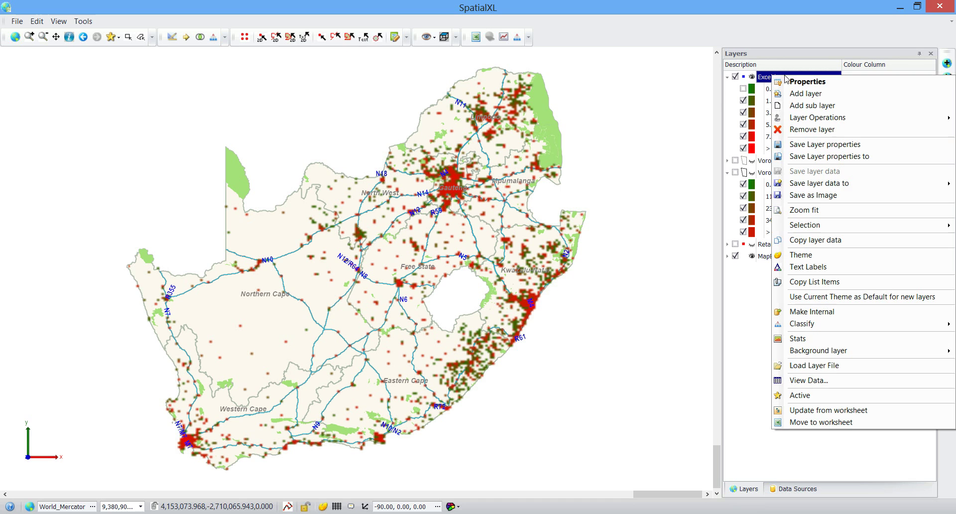
pyautogui.click(802, 82)
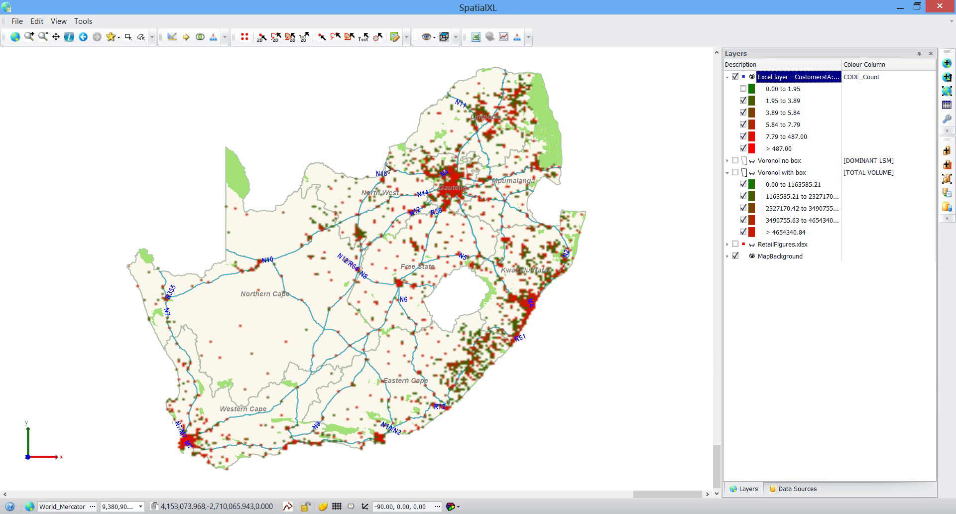
# Create a HighestLSM theme colouring cells by DOMINANT LSM_Maximum in Best Fill ranges, 0.00 to >8.84.
pyautogui.click(378, 145)
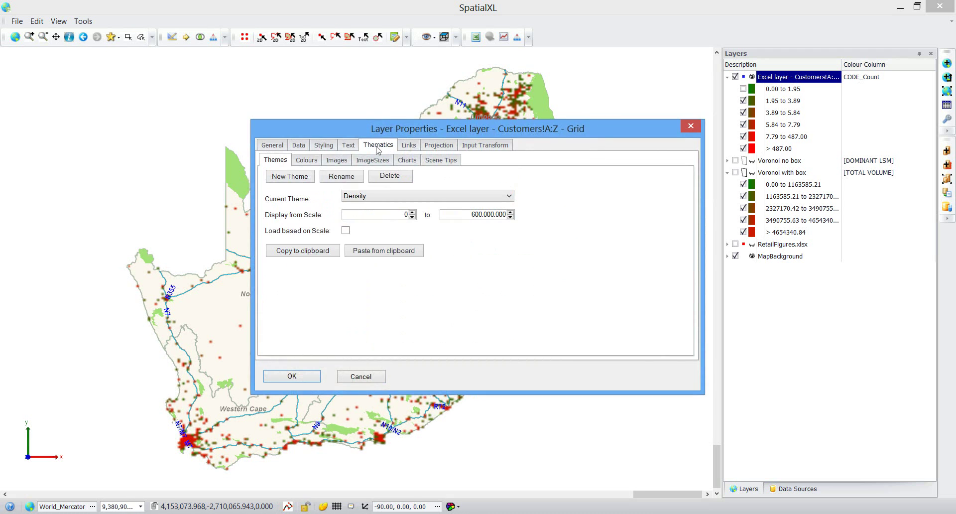
pyautogui.click(294, 181)
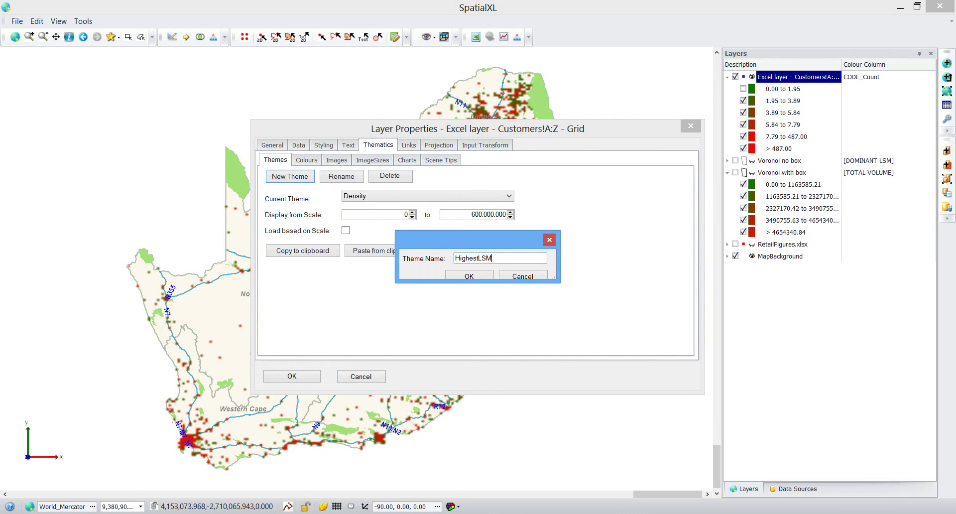
pyautogui.click(469, 276)
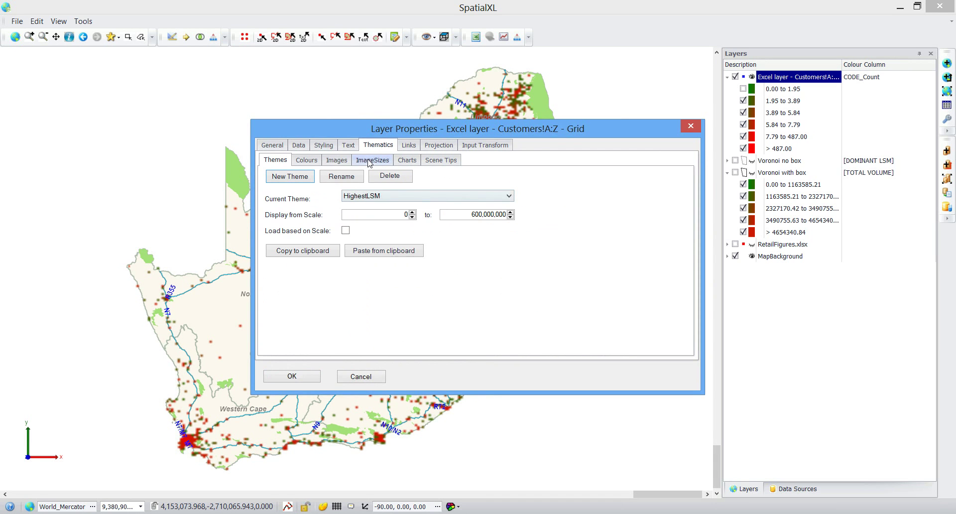
pyautogui.click(305, 160)
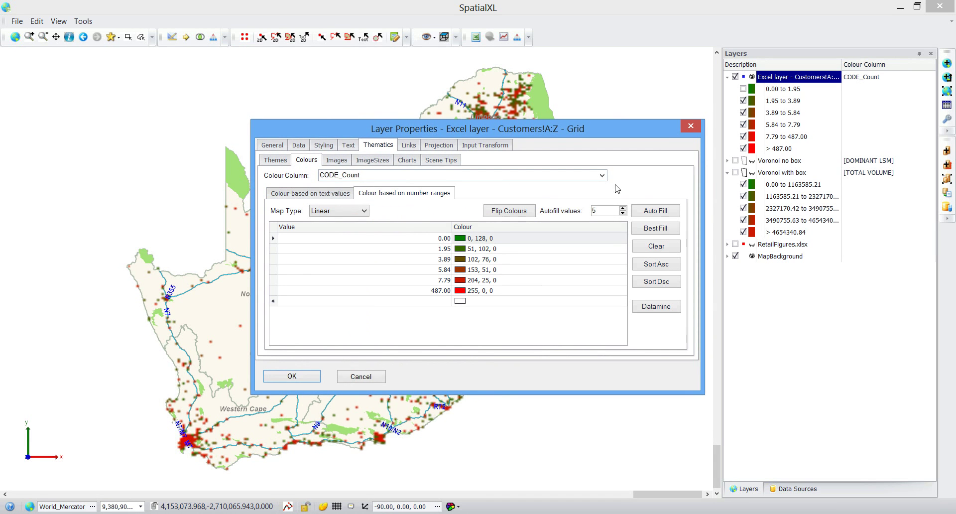
pyautogui.click(602, 174)
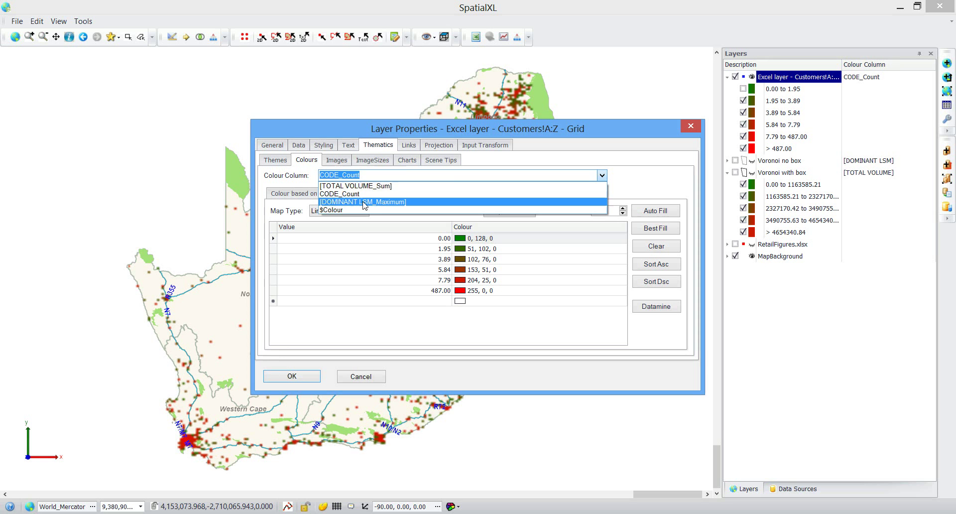
pyautogui.click(364, 201)
pyautogui.click(655, 228)
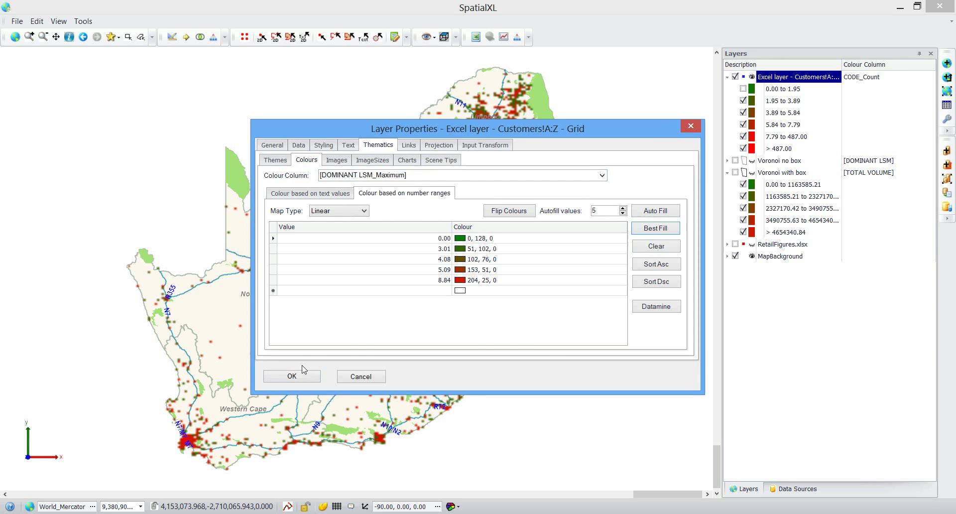
pyautogui.click(292, 376)
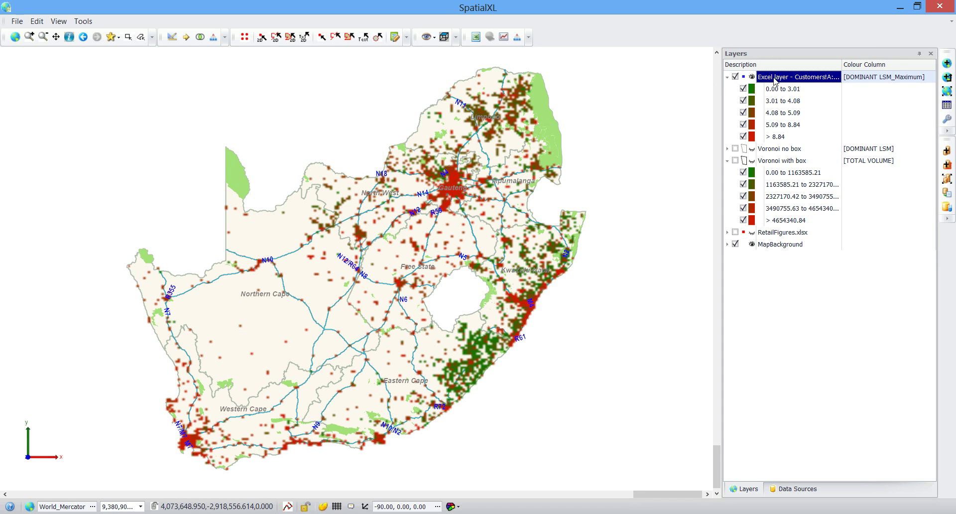
pyautogui.click(728, 77)
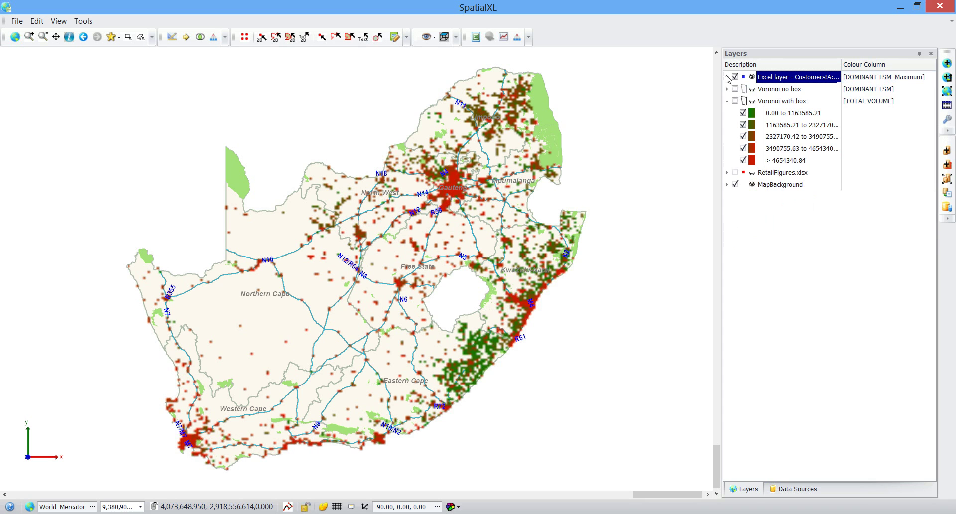
pyautogui.rightClick(783, 79)
pyautogui.moveTo(813, 259)
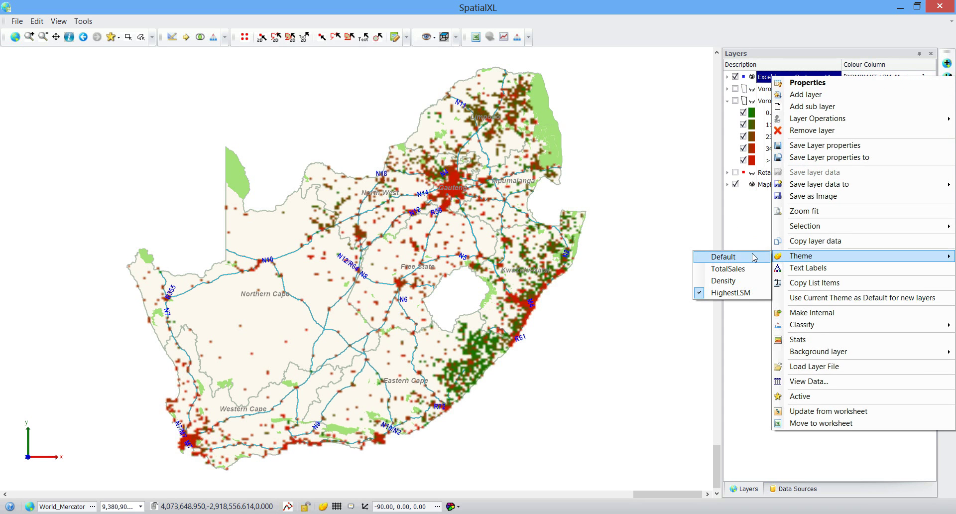
pyautogui.click(737, 270)
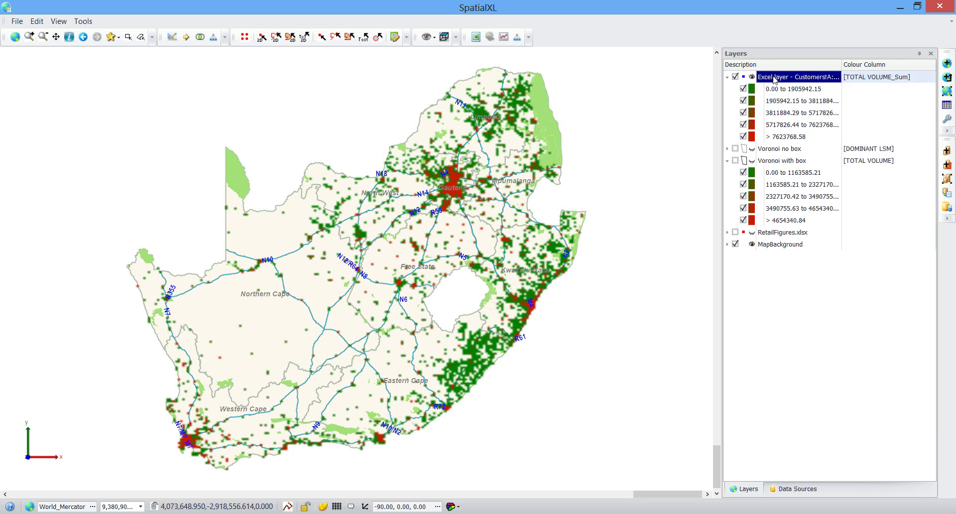
pyautogui.rightClick(792, 77)
pyautogui.moveTo(804, 257)
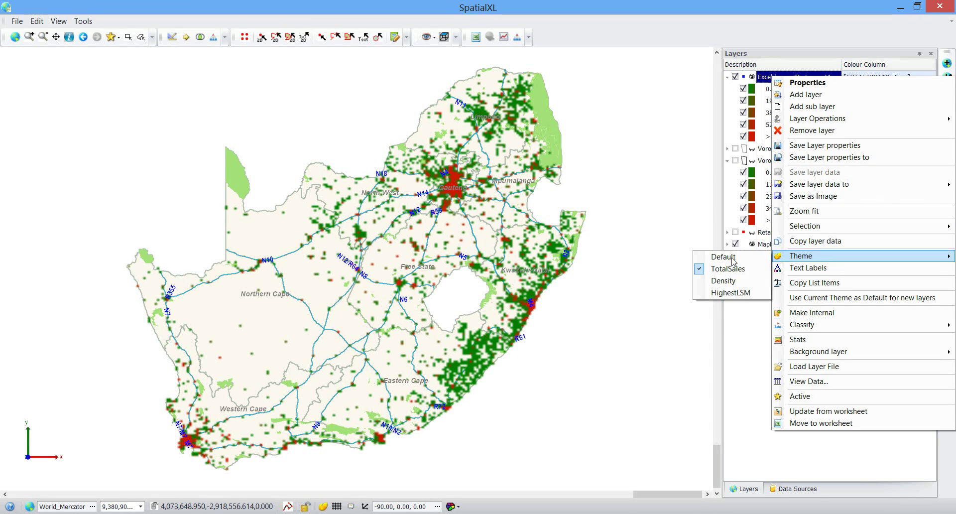
pyautogui.click(730, 281)
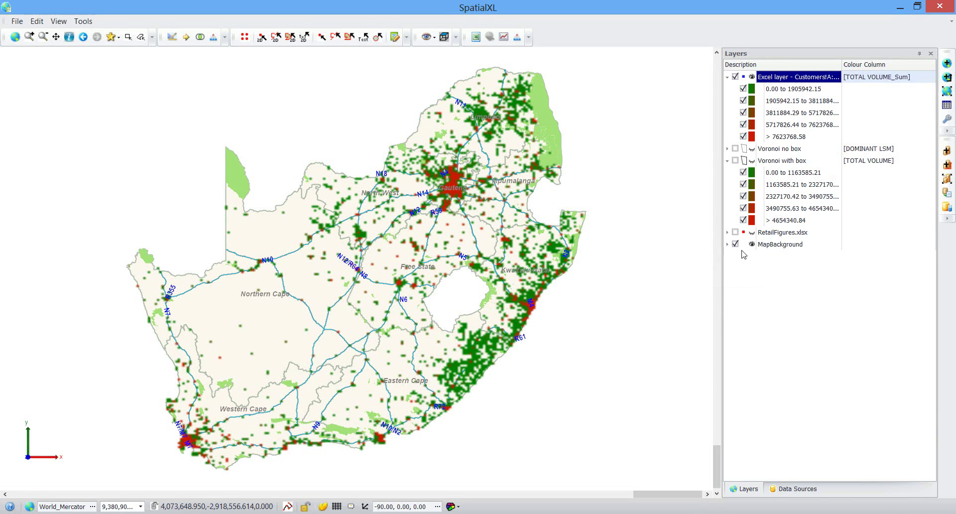
pyautogui.rightClick(780, 78)
pyautogui.moveTo(802, 256)
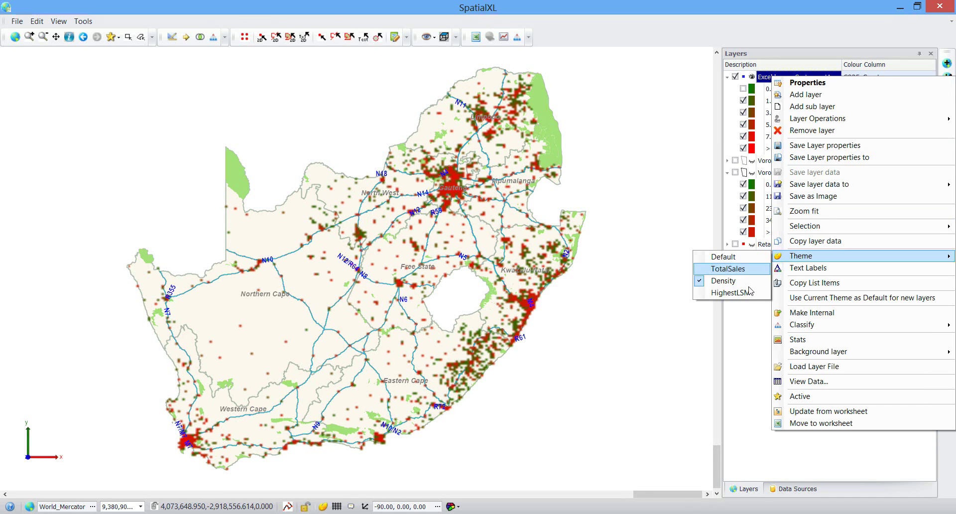
pyautogui.click(748, 293)
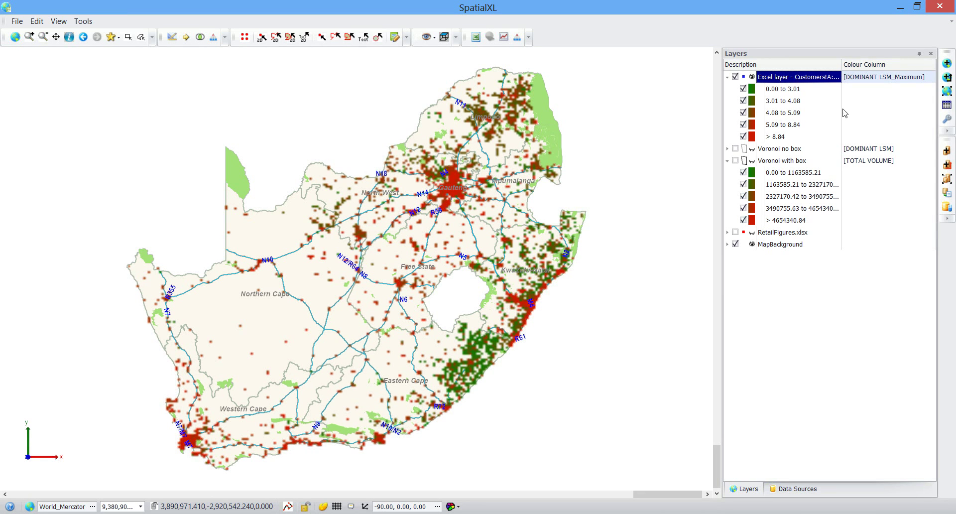
pyautogui.rightClick(789, 80)
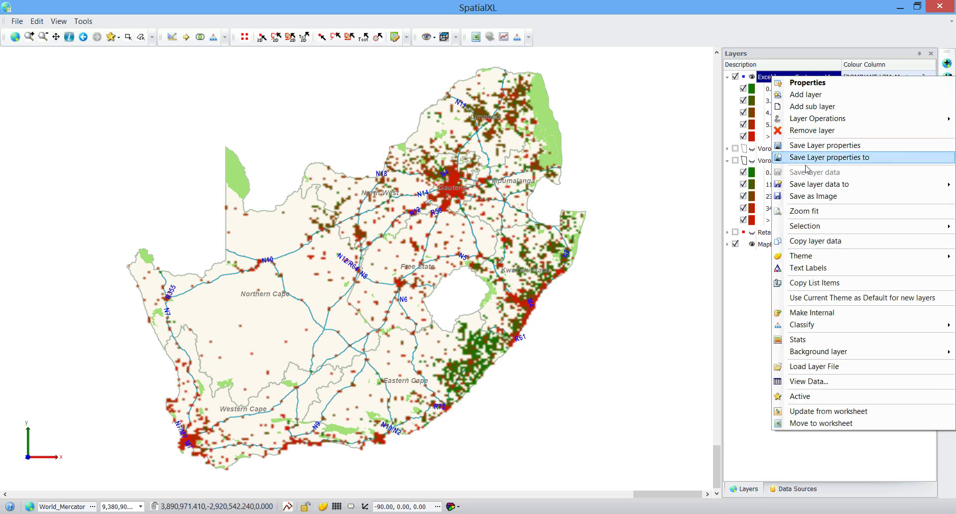
# Save the HighestLSM grid as image DominantLSM0to9 on the Desktop.
pyautogui.click(804, 197)
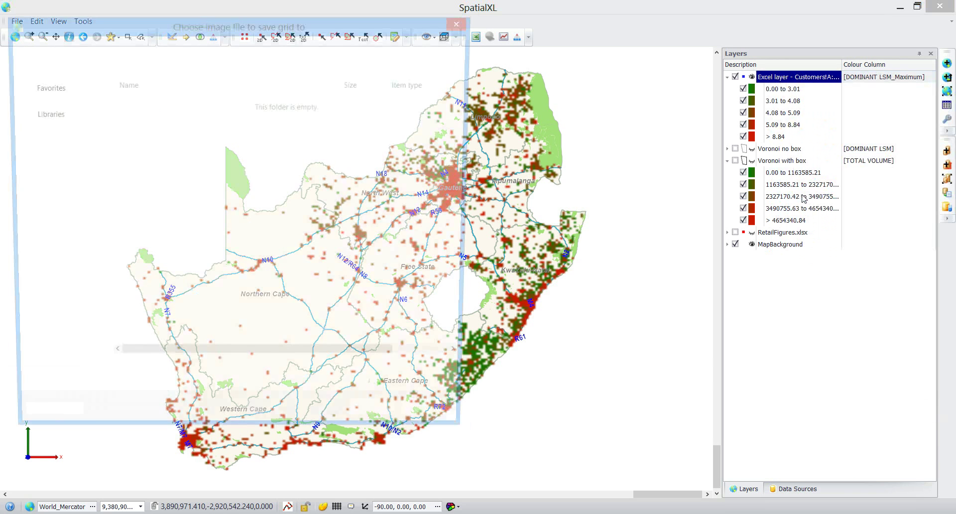
pyautogui.write('DominantLSM0to9')
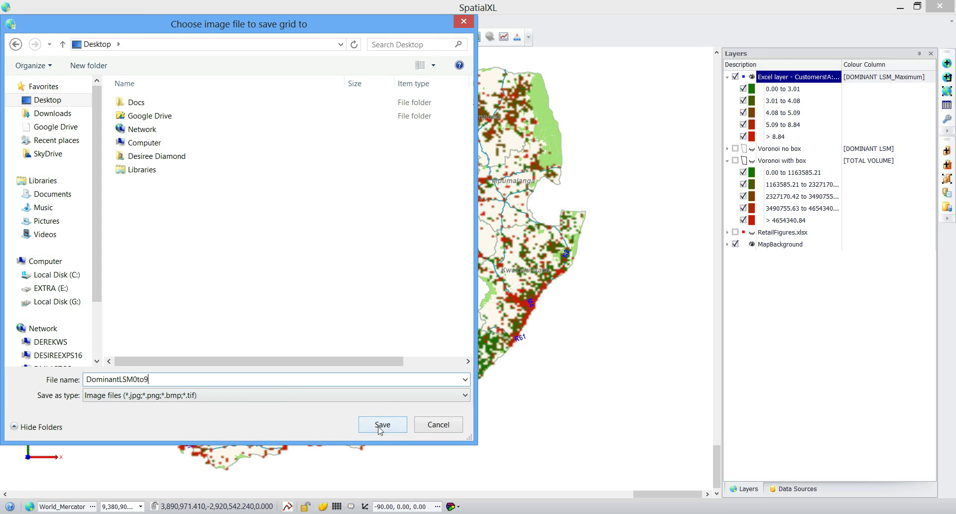
pyautogui.click(382, 425)
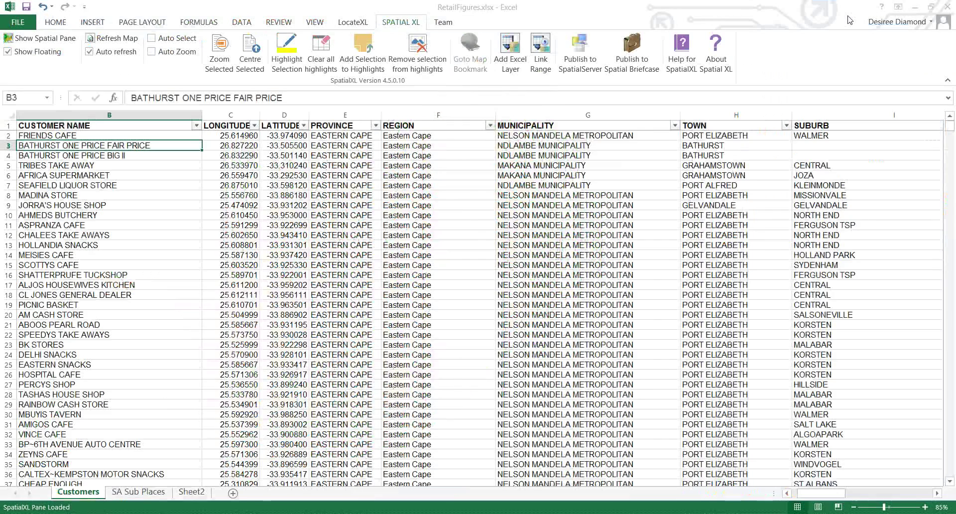
# Drag DominantLSM0to9.png from the desktop into the SpatialXL Layers panel.
pyautogui.click(931, 7)
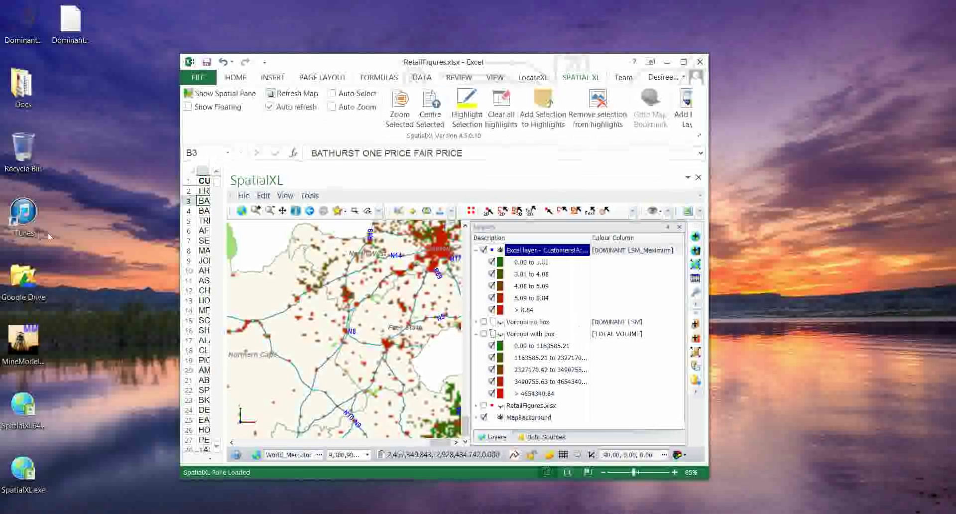
pyautogui.click(18, 25)
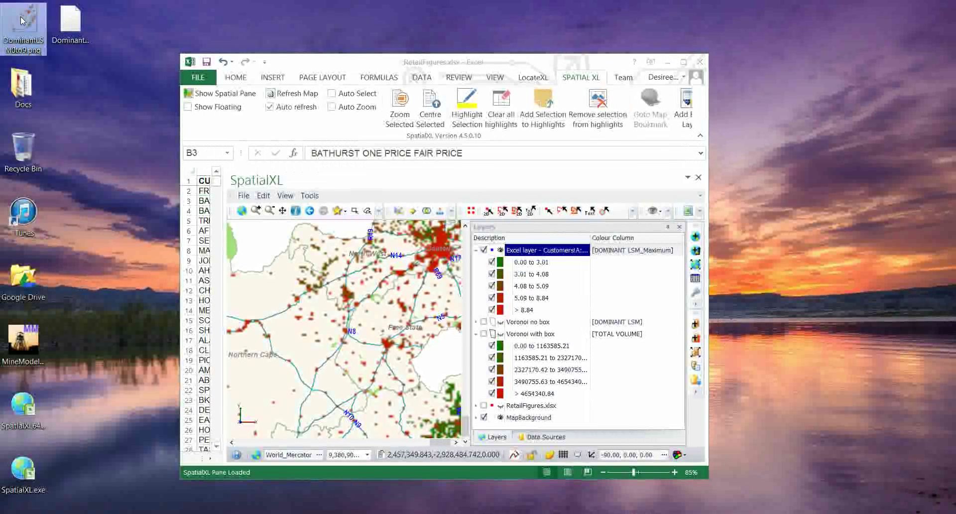
pyautogui.moveTo(19, 24); pyautogui.dragTo(521, 405)
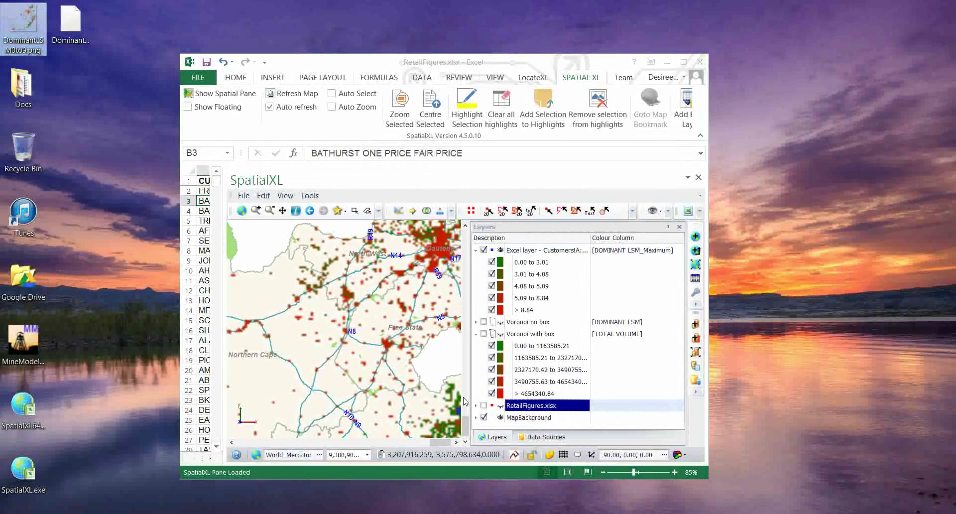
# Maximize Excel, collapse the Voronoi and grid legends, and expand the RetailFigures.xlsx group.
pyautogui.click(682, 61)
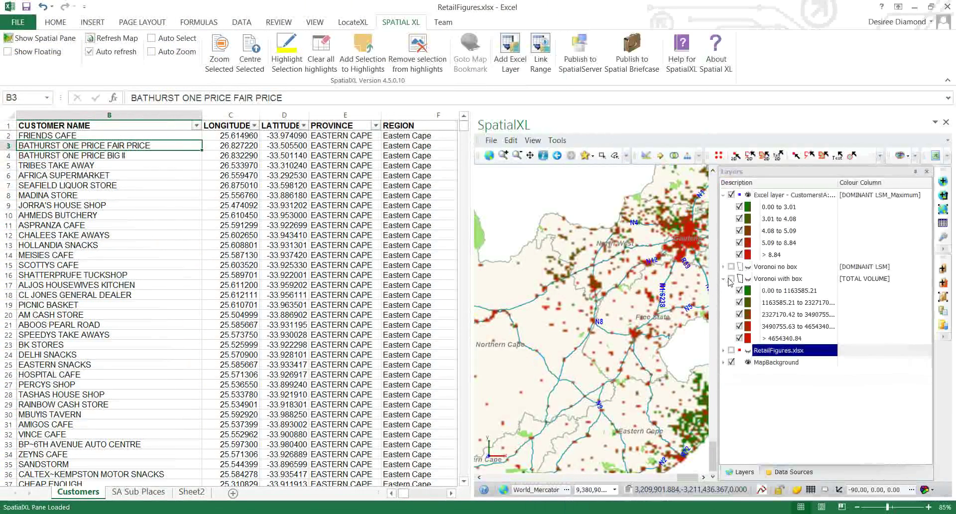
pyautogui.click(723, 279)
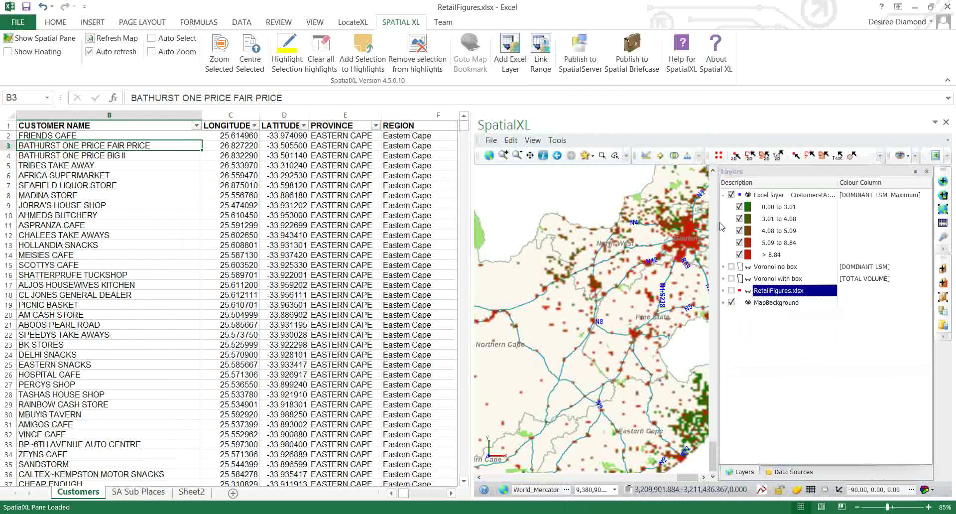
pyautogui.click(724, 195)
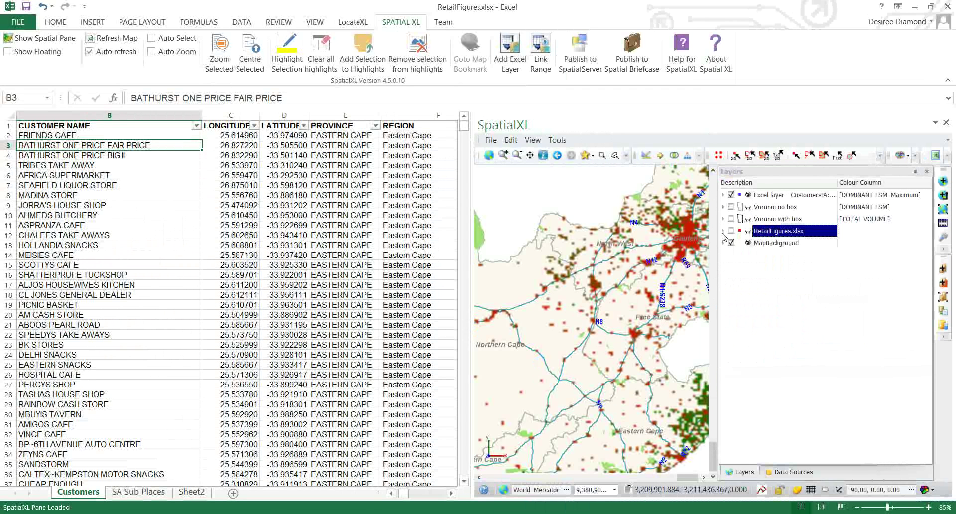
pyautogui.click(723, 231)
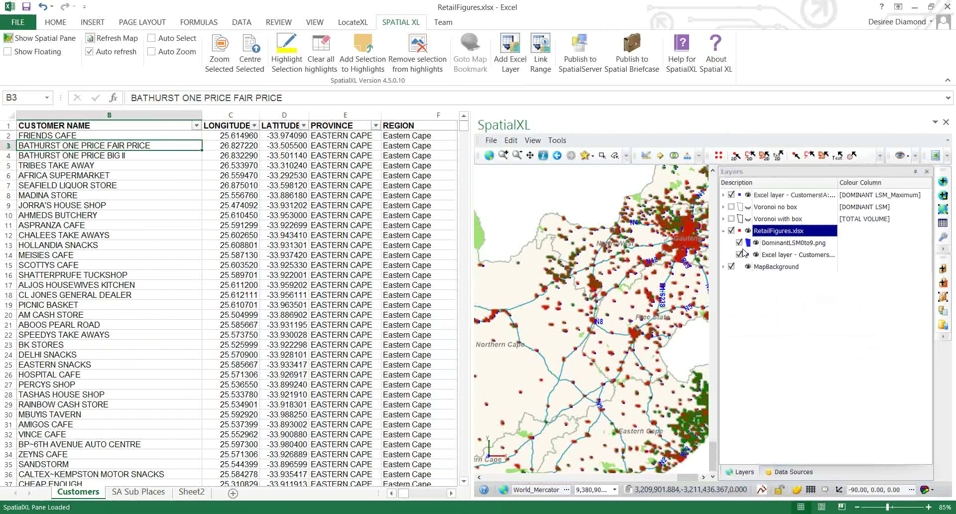
# Hide the original grid layer, keep MapBackground on, show customer points, and zoom into Gauteng.
pyautogui.click(783, 244)
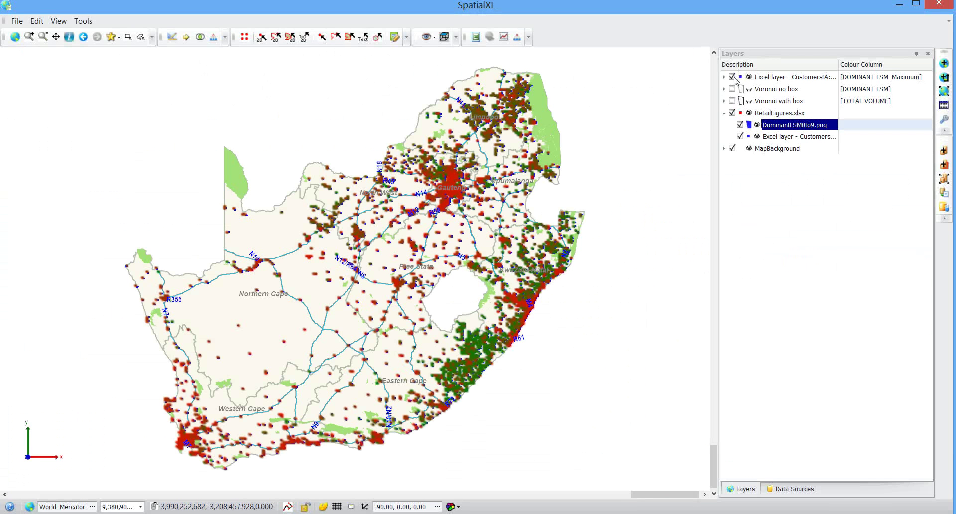
pyautogui.click(733, 77)
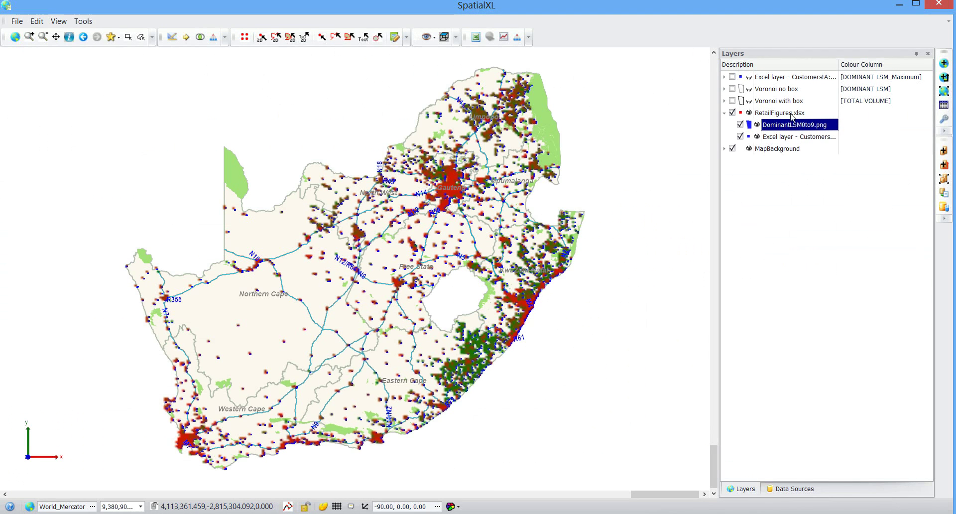
pyautogui.click(732, 148)
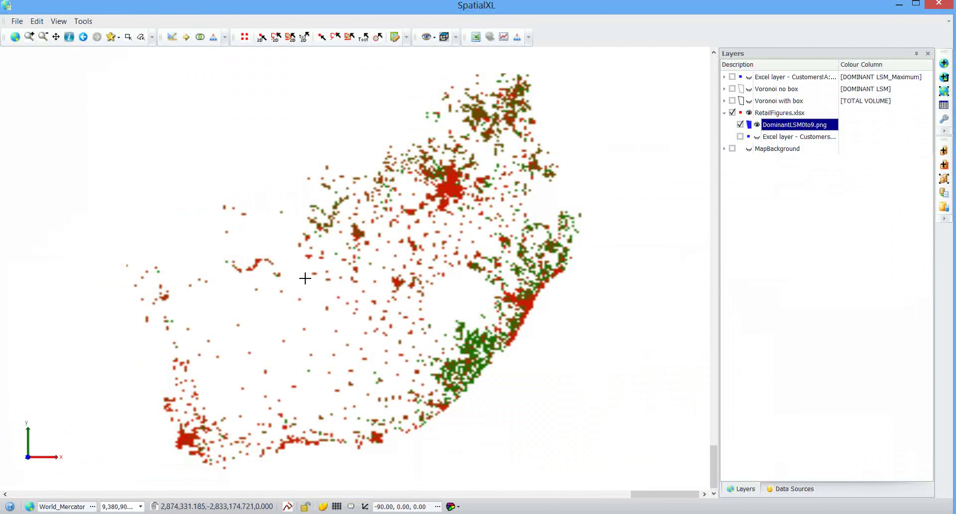
pyautogui.click(732, 149)
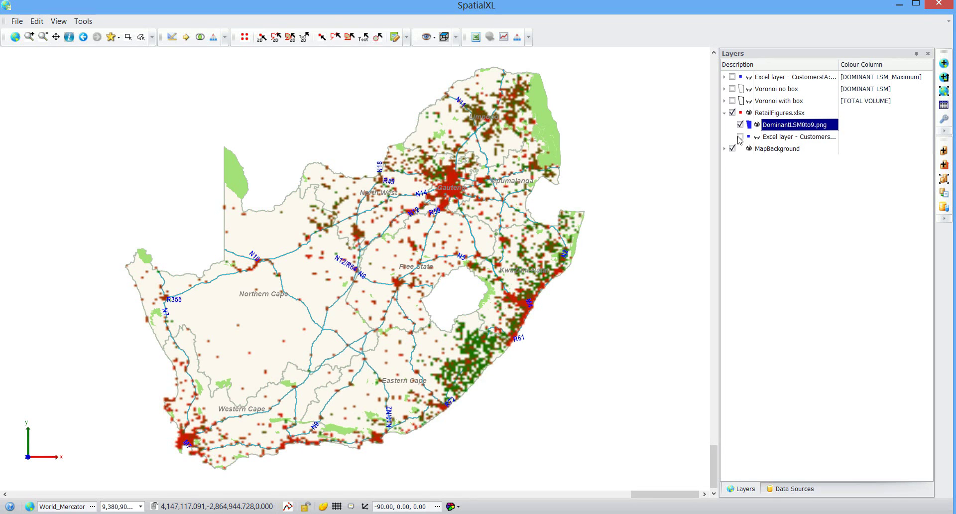
pyautogui.click(741, 137)
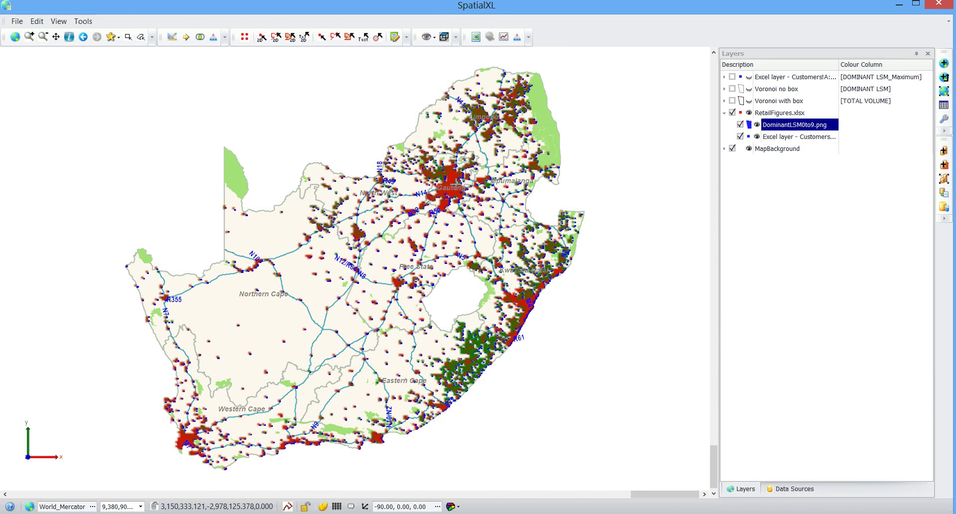
pyautogui.scroll(3, 456, 188)
pyautogui.scroll(5, 455, 188)
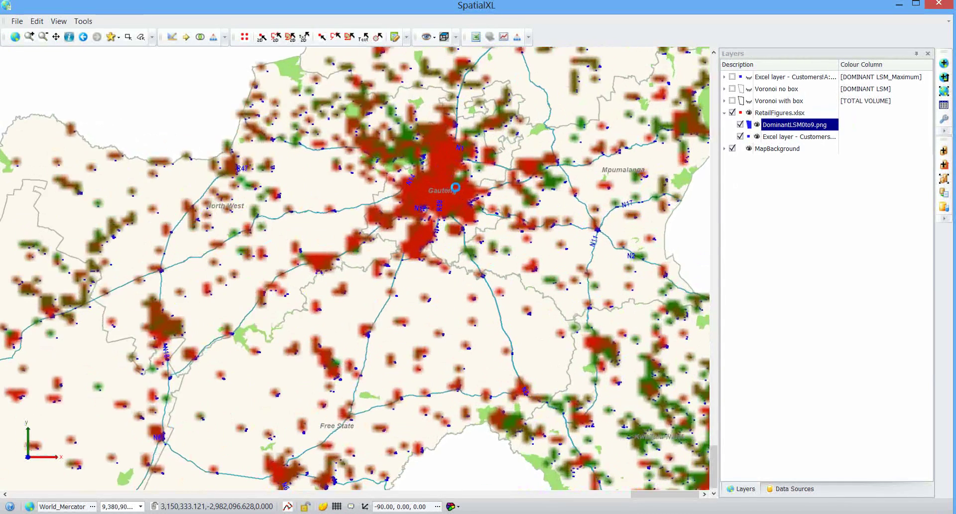